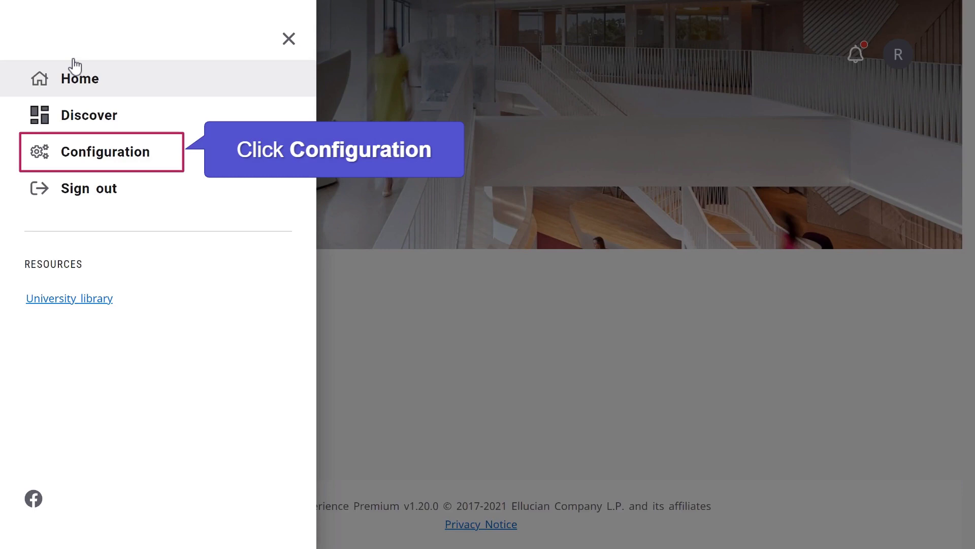
Open the card management configuration and start a new card from the HTML template.
click(53, 151)
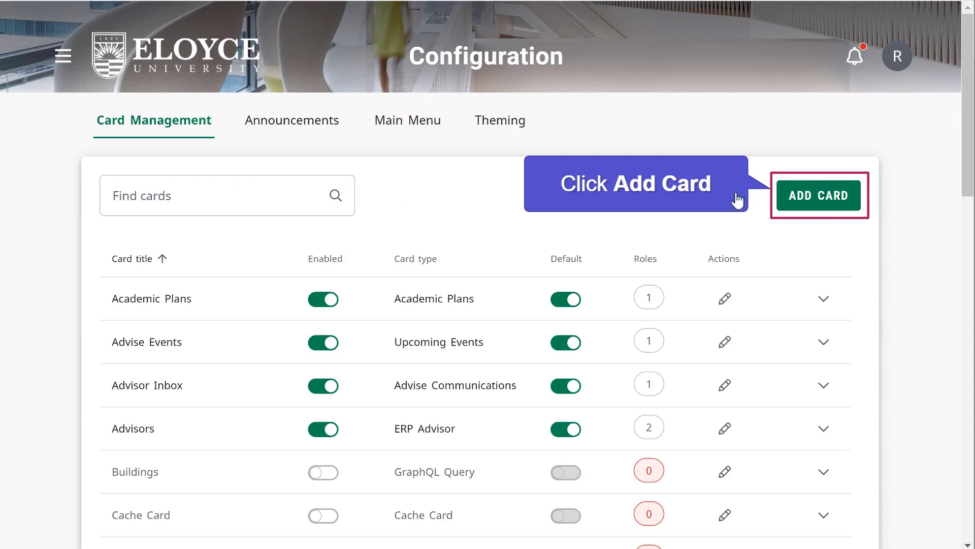
click(808, 196)
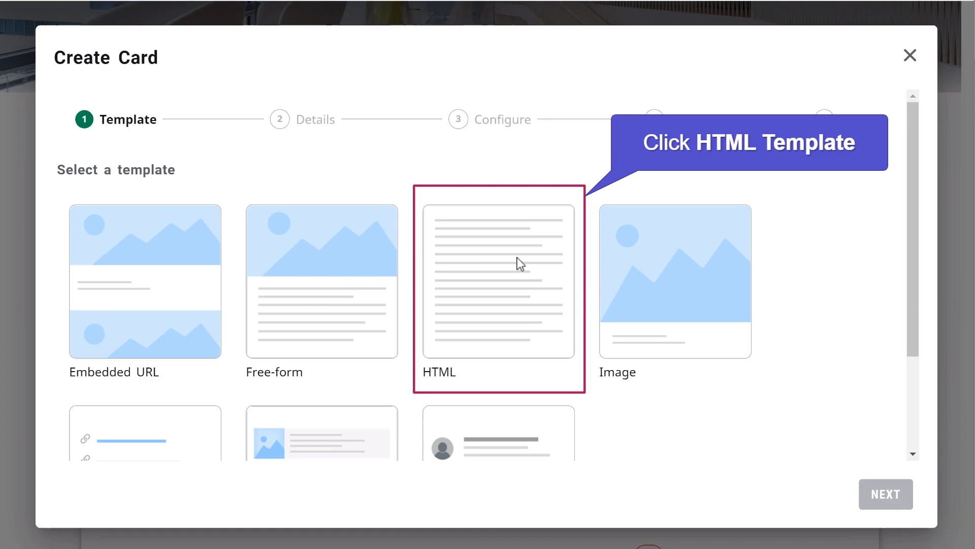
click(518, 259)
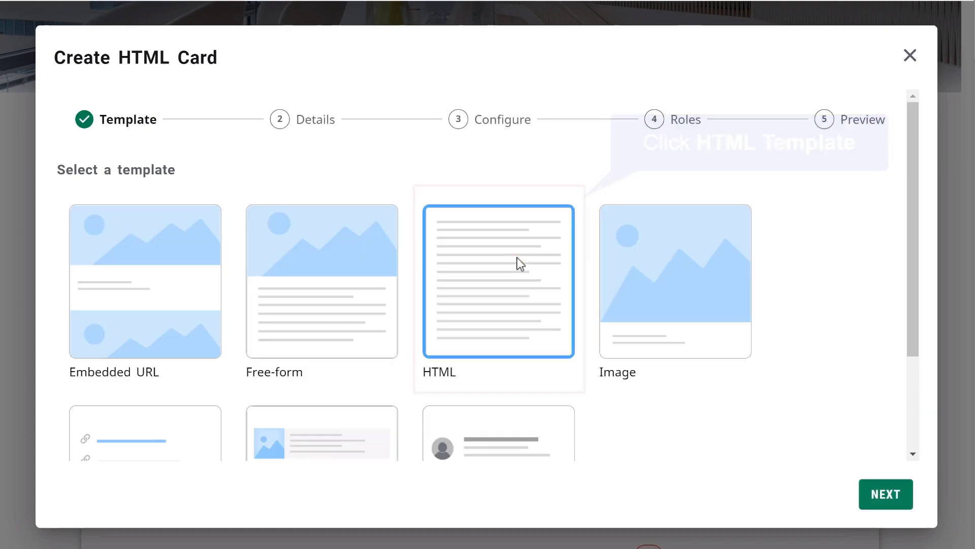
click(886, 500)
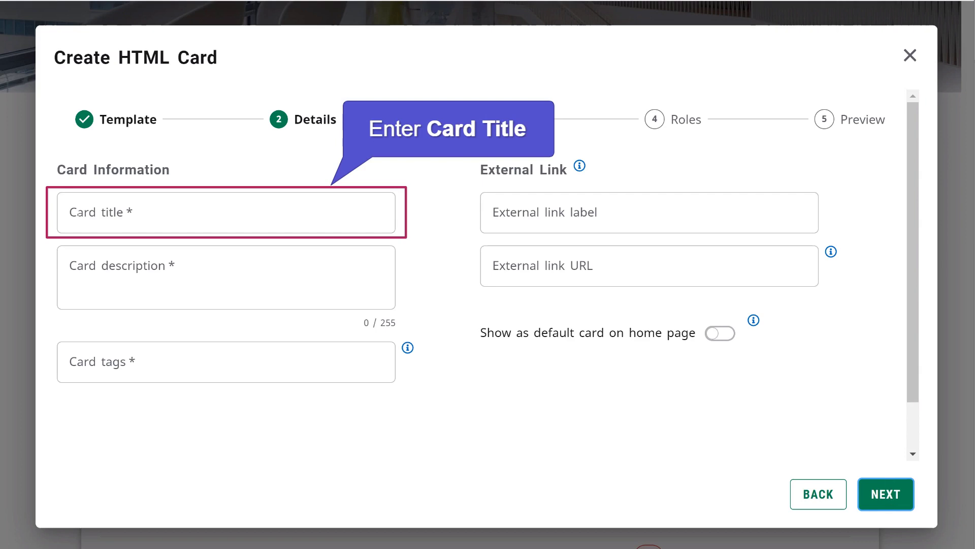
Set the card title to "Campus Eats" and the description to "Locations of restaurants on and around campus.".
click(71, 212)
text(Cam)
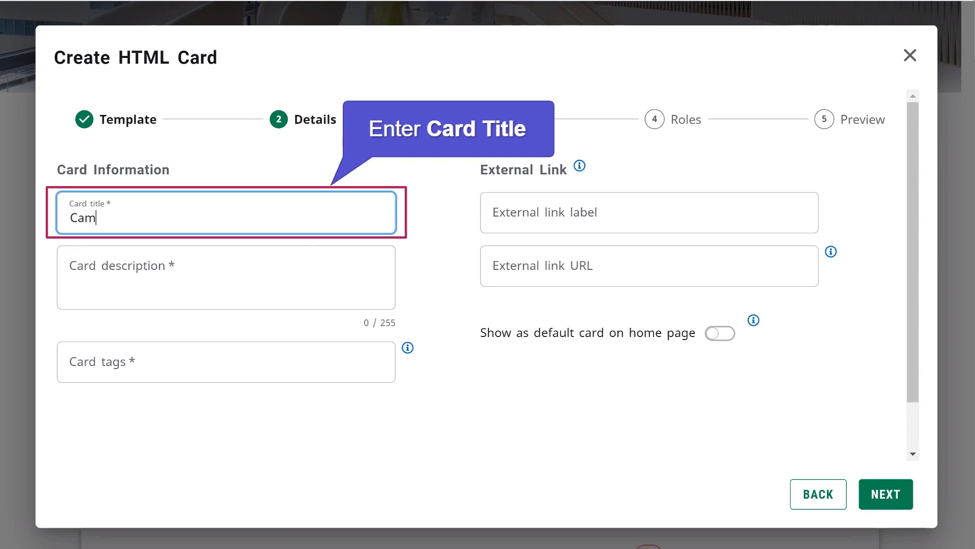
text(pus Eats)
click(70, 270)
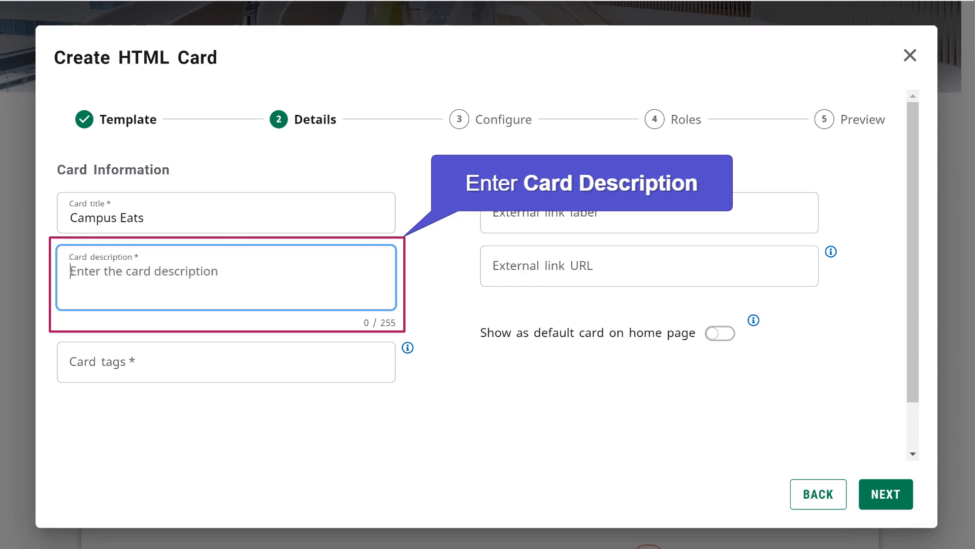
text(Locations of)
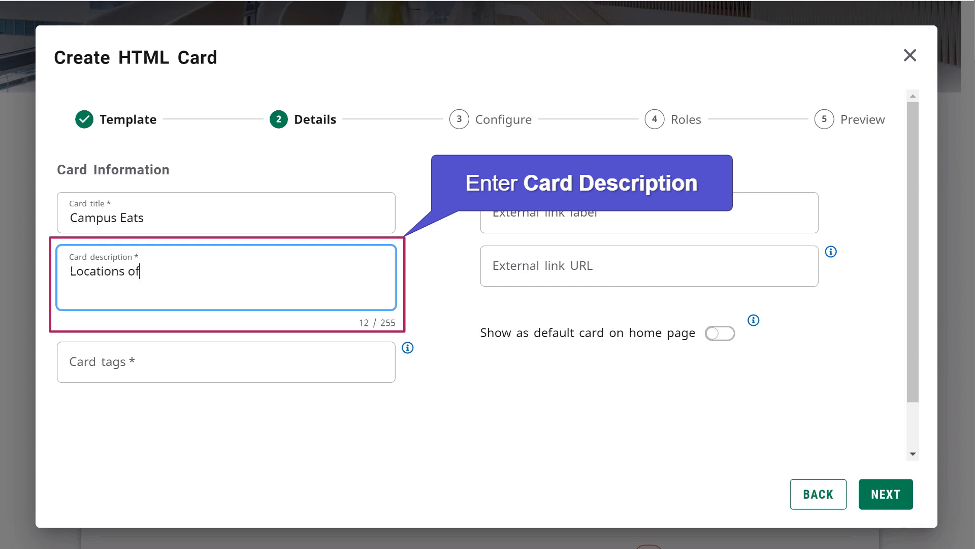
text( restaurants)
text(on and around campus.)
Add the card tags "food, eat, restaurant", show it as a default card on the home page, and continue to its configuration.
click(226, 362)
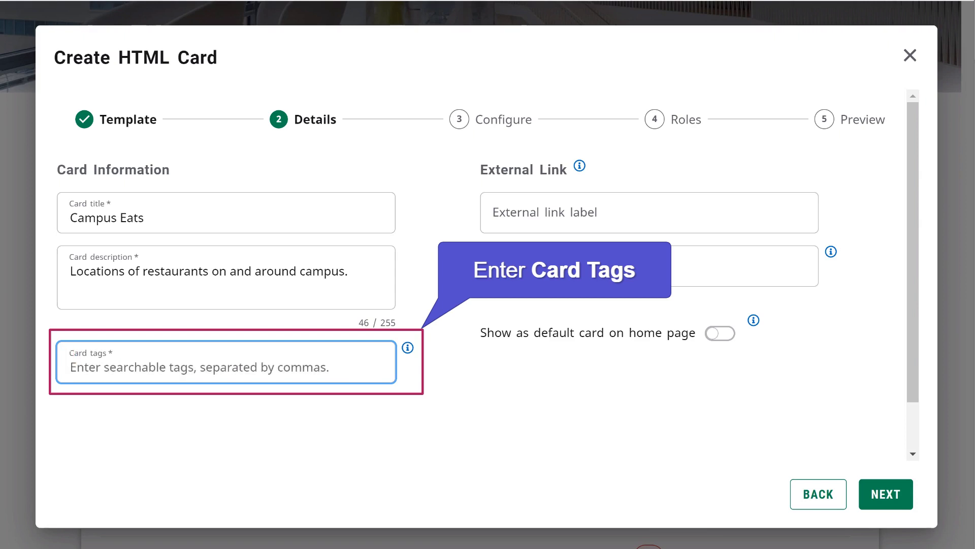
text(food, ea)
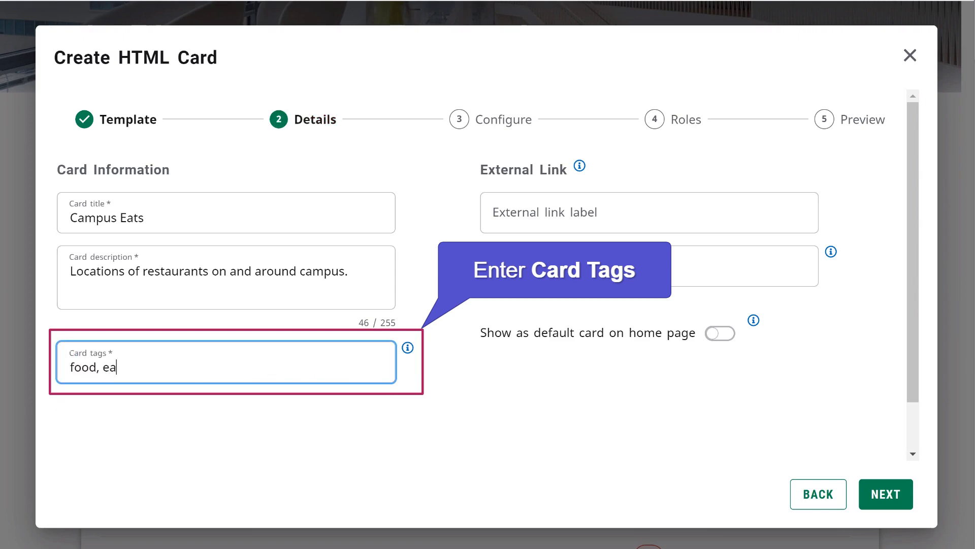
text(t, restaurant)
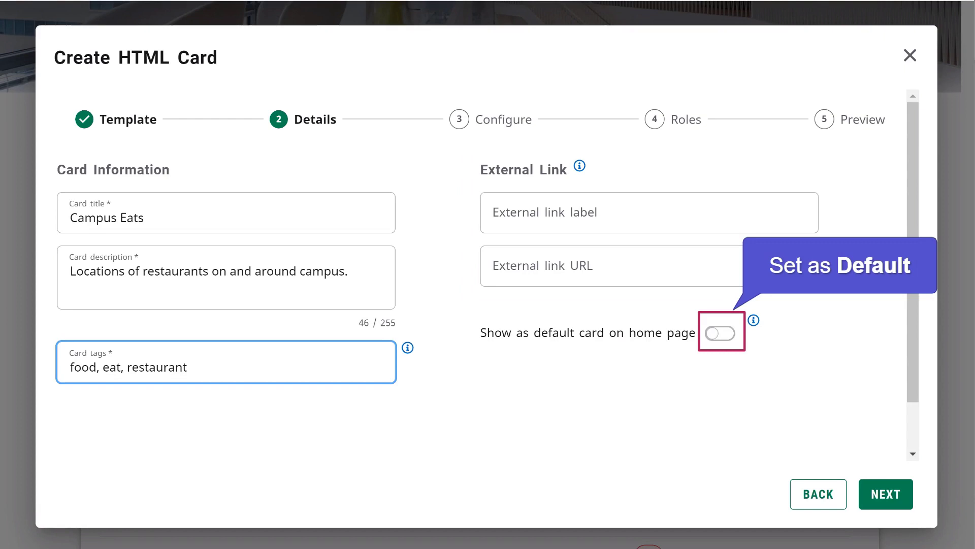
click(722, 334)
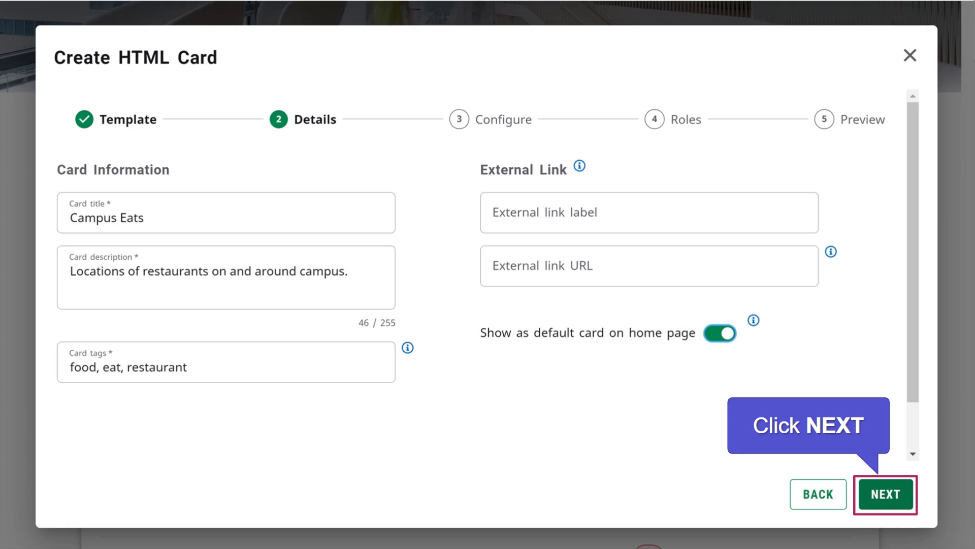
click(889, 496)
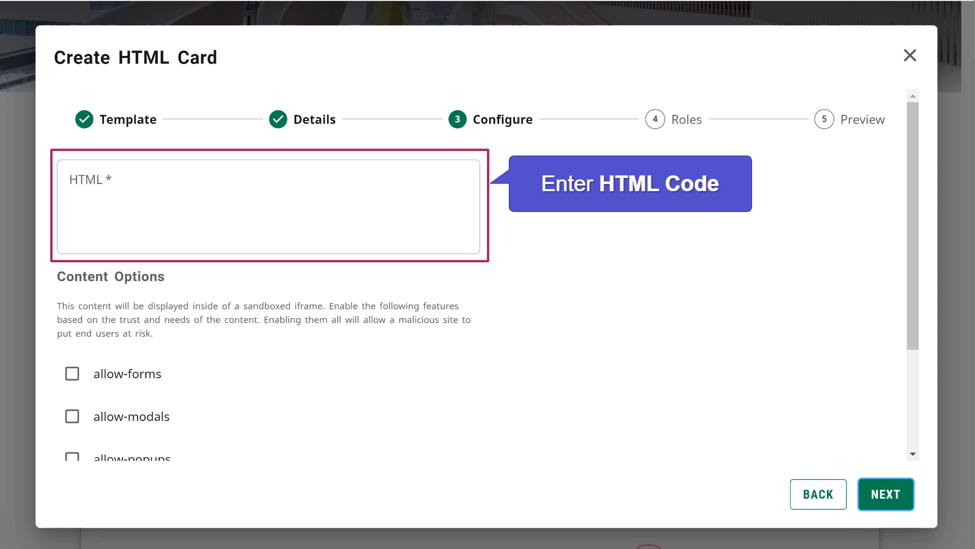
Paste the 800 by 600 restaurant map iframe code as the card's HTML and enable all six content options, from allow-forms to allow-downloads.
click(220, 198)
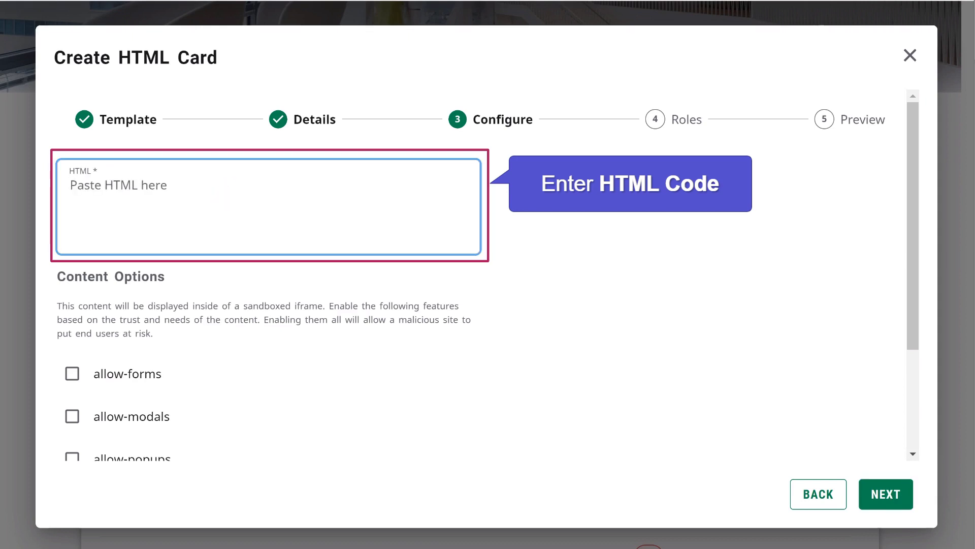
key(ctrl+v)
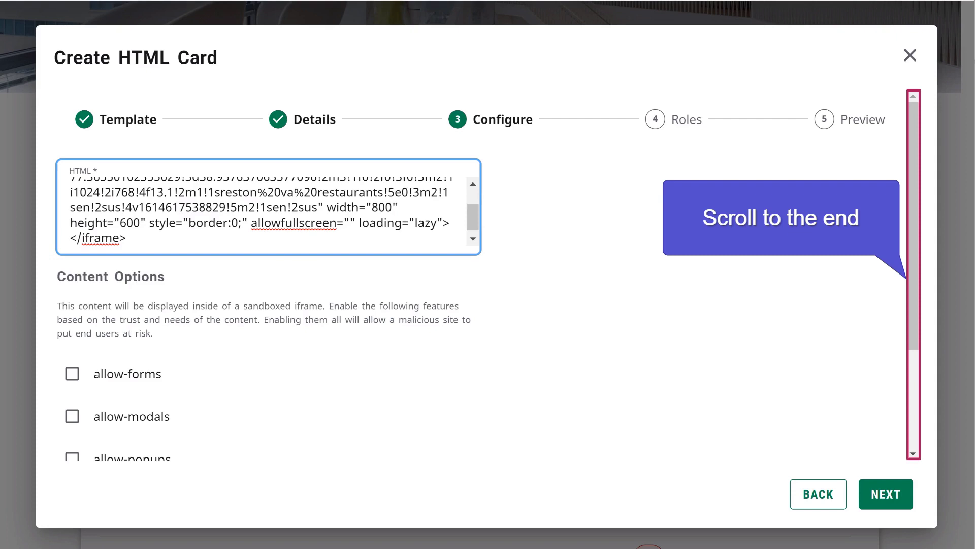
scroll(495, 284, down, 3)
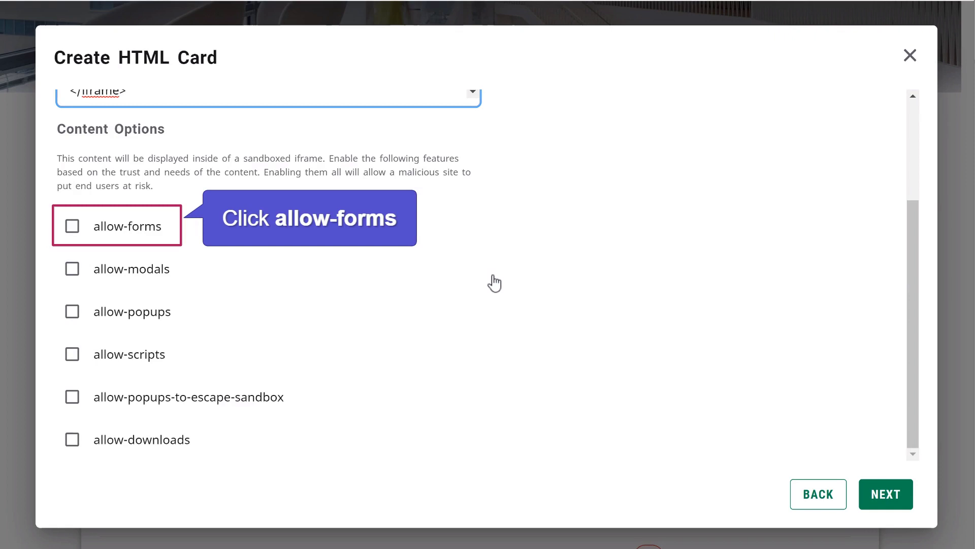
click(72, 231)
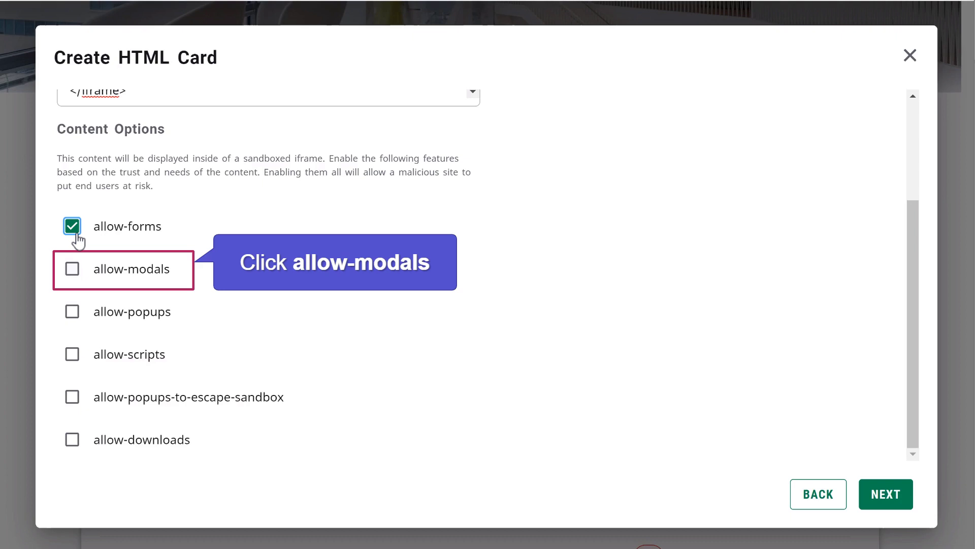
click(73, 271)
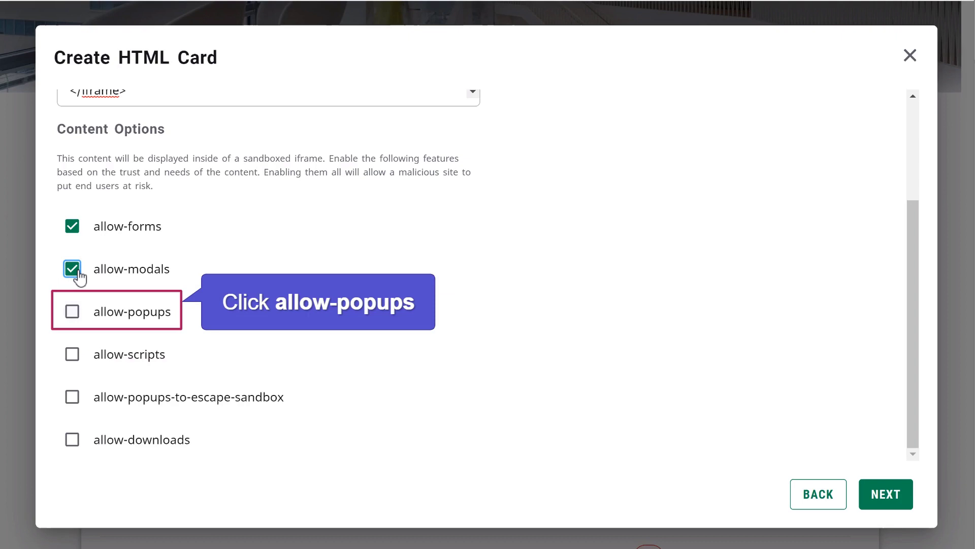
click(72, 312)
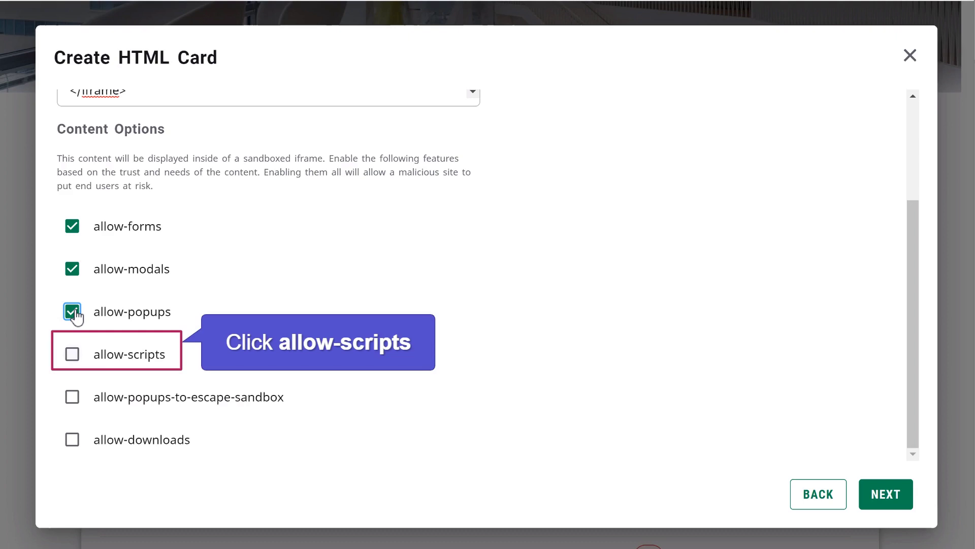
click(73, 355)
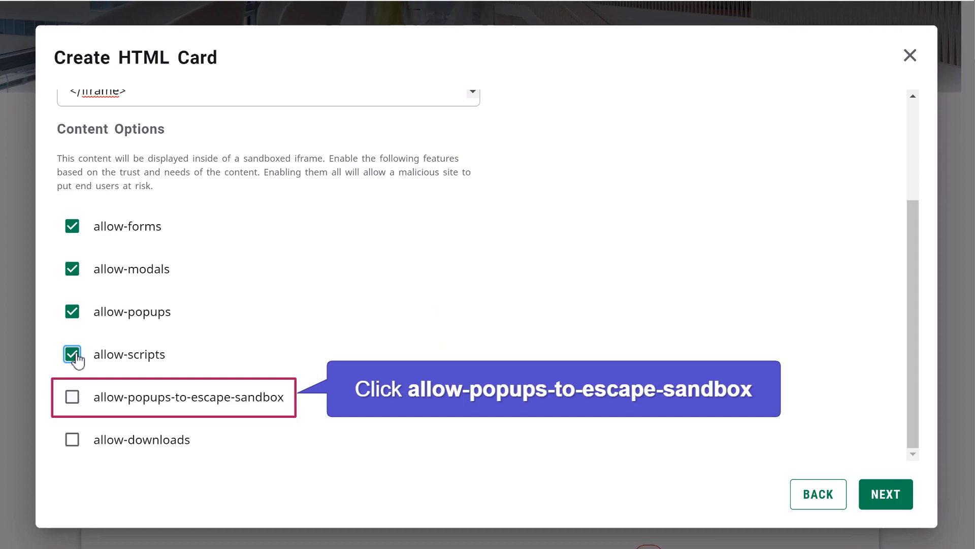
click(74, 398)
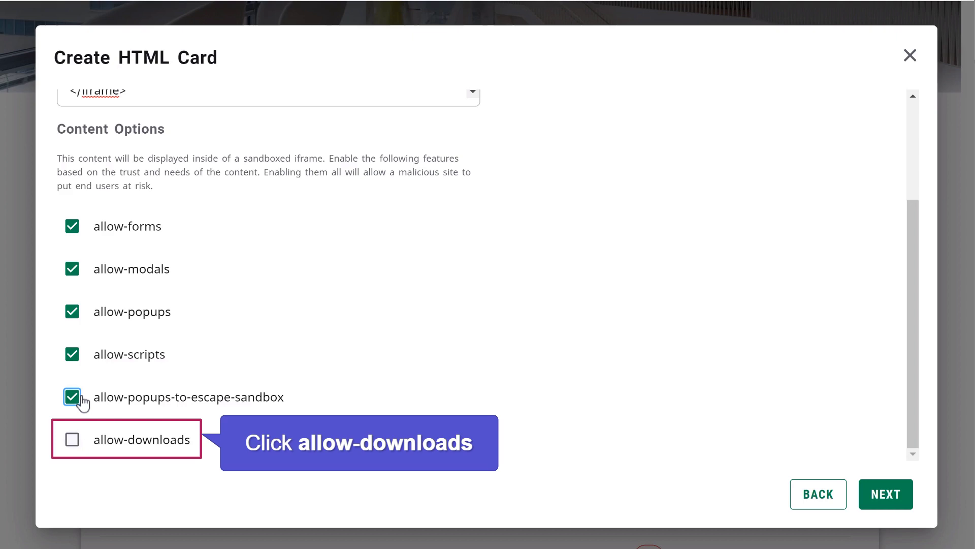
click(71, 442)
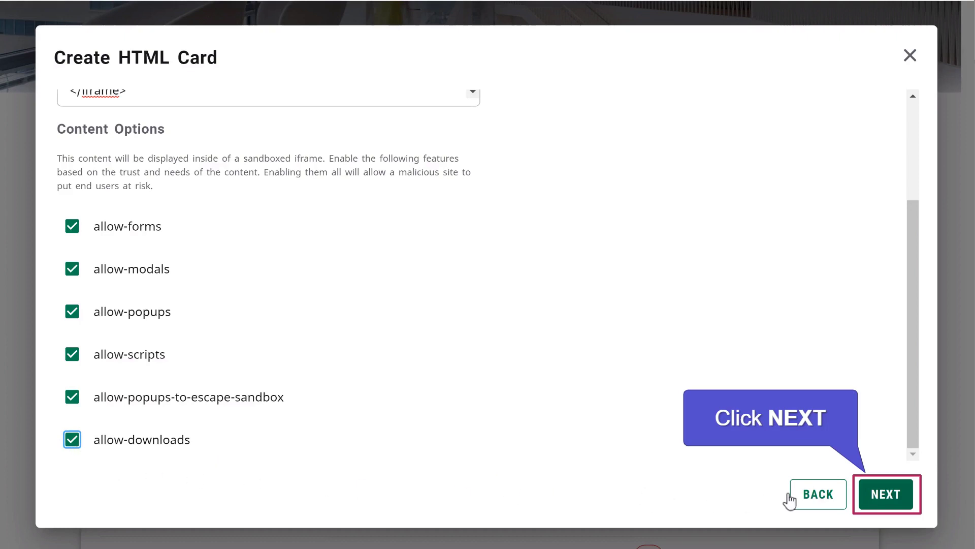
click(883, 495)
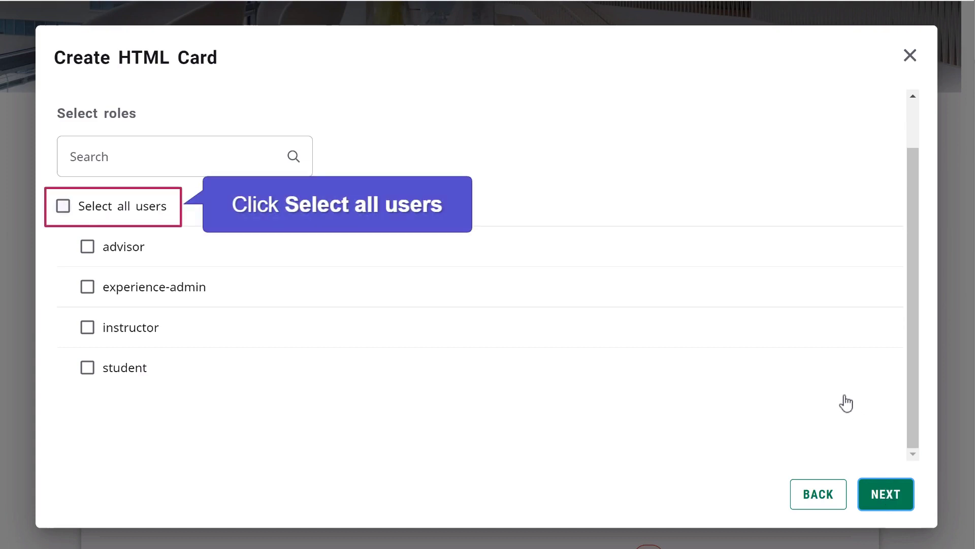
Assign the Campus Eats card to all users and finish creating it from the preview.
click(64, 208)
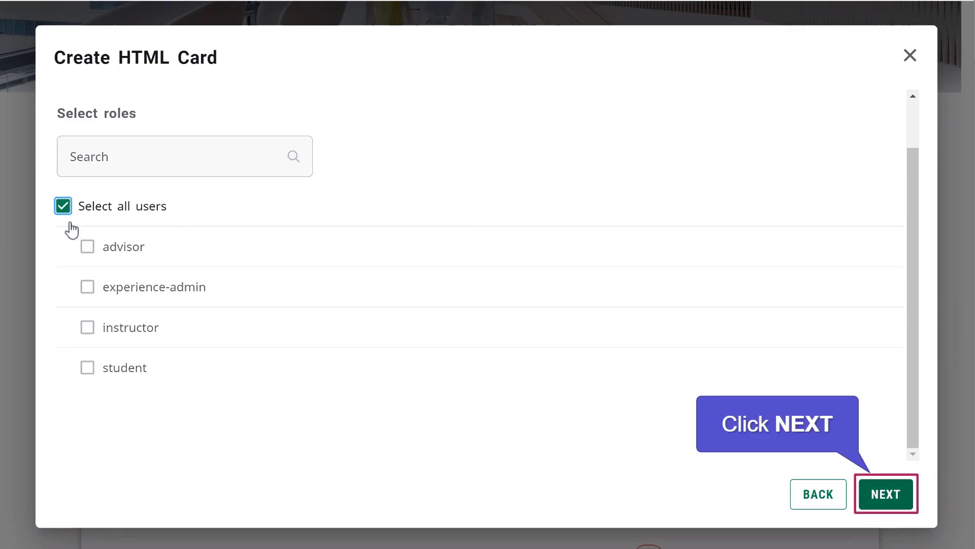
click(878, 499)
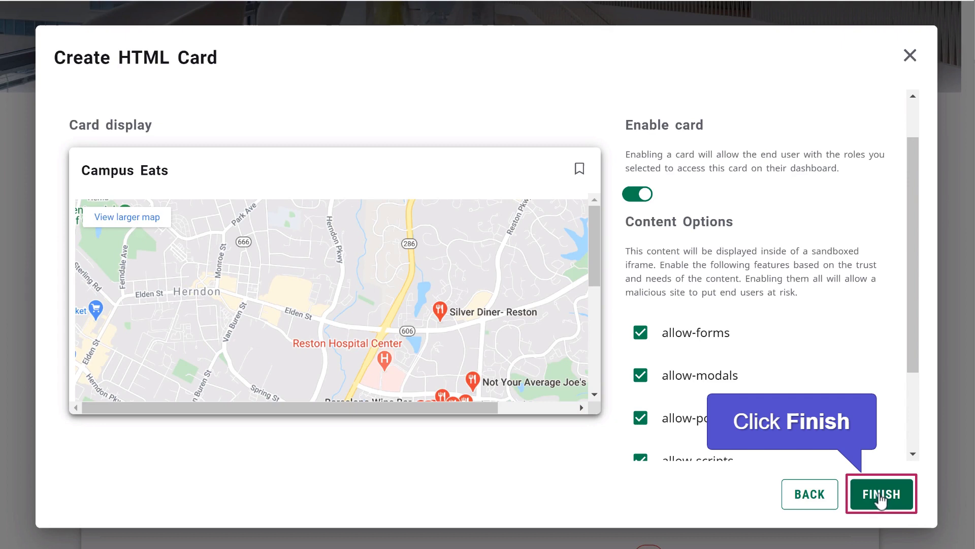
click(876, 491)
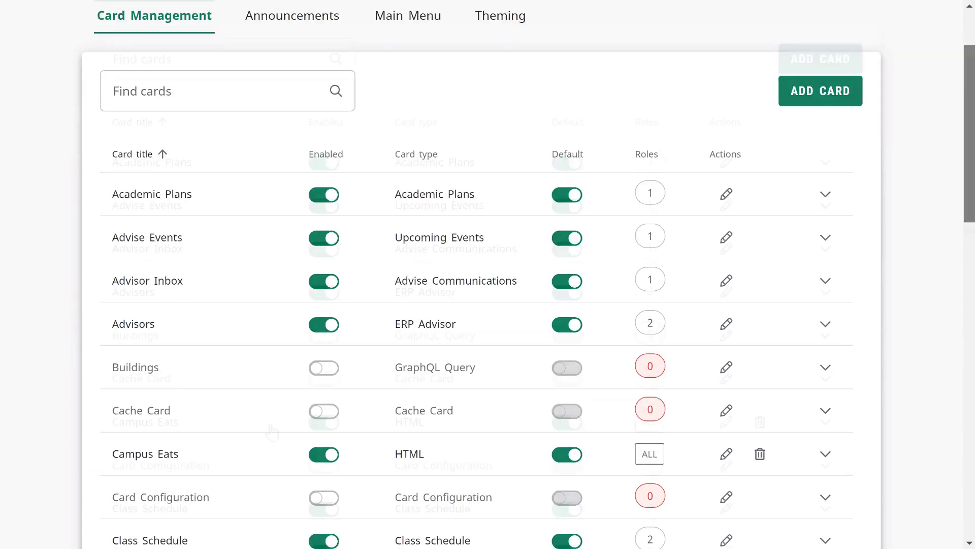
Start another new card from the Image template and continue to its details.
scroll(272, 432, down, 1)
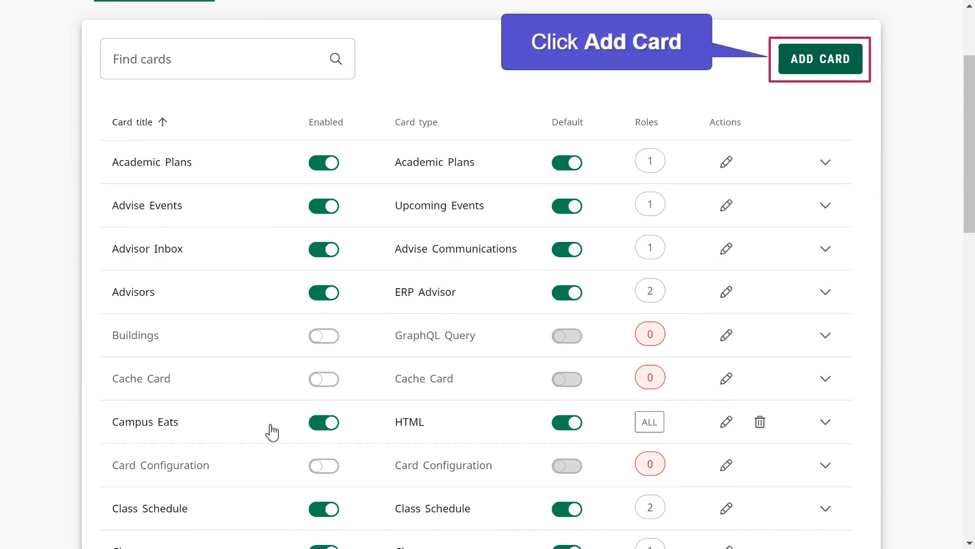
click(790, 57)
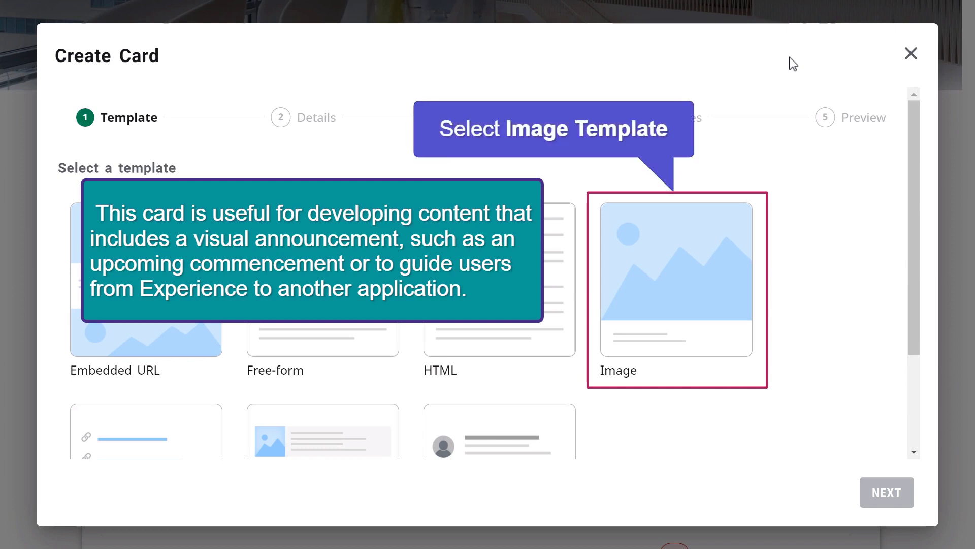
click(670, 275)
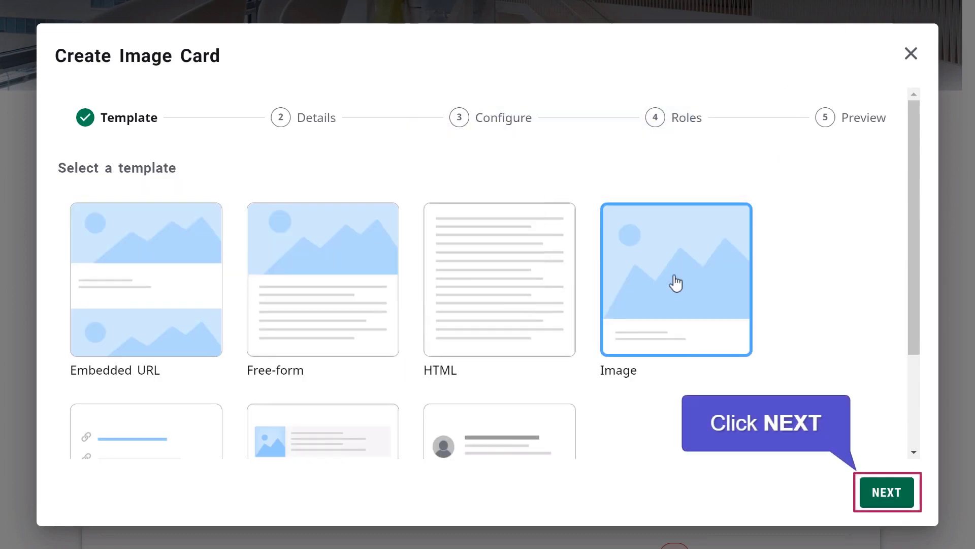
click(893, 500)
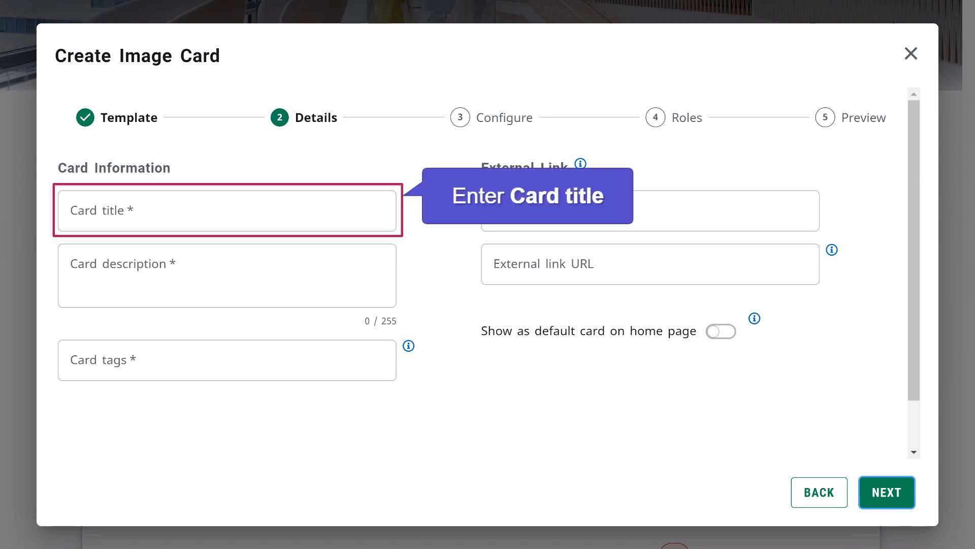
Title the image card "Eloyce Radio" and describe it as "All day entertainment with campus news and today's hits!".
click(72, 214)
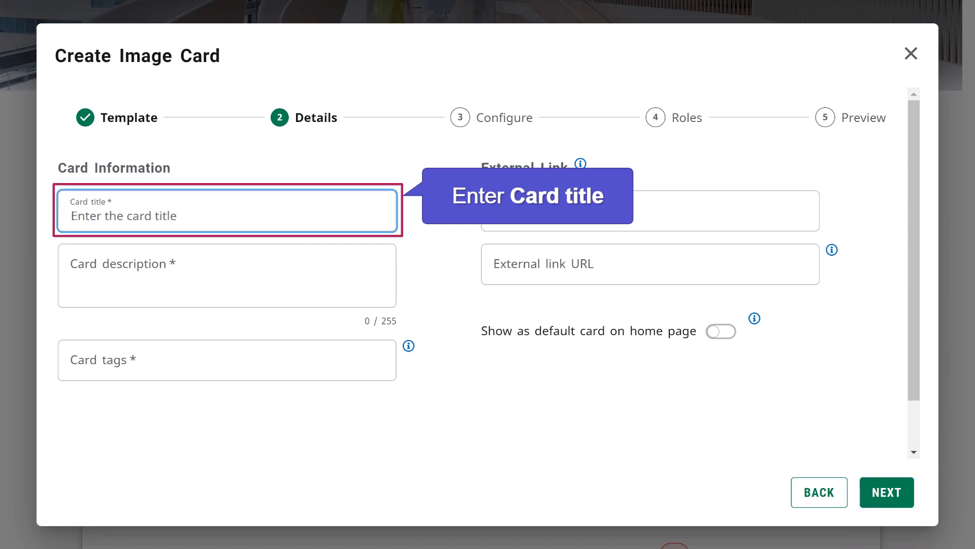
text(Eloyce Ra)
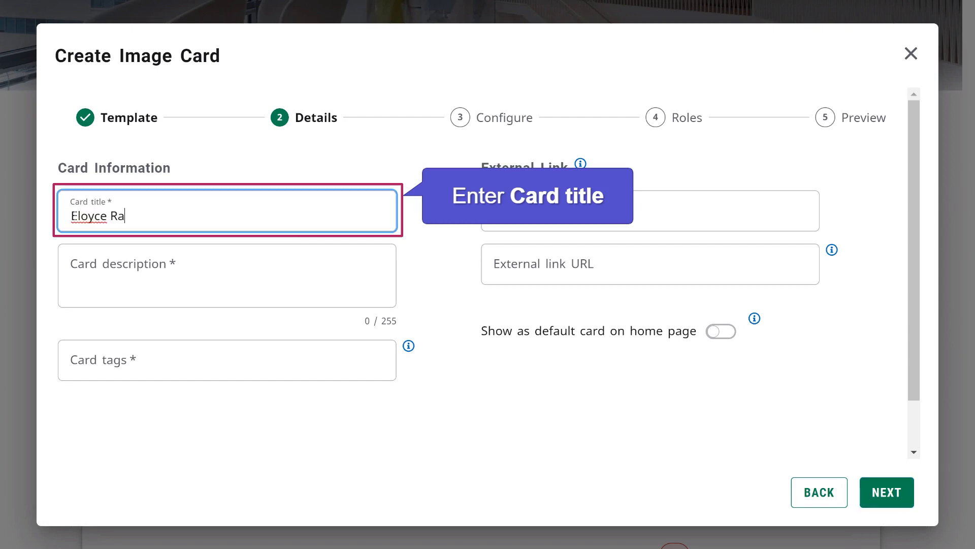
text(dio)
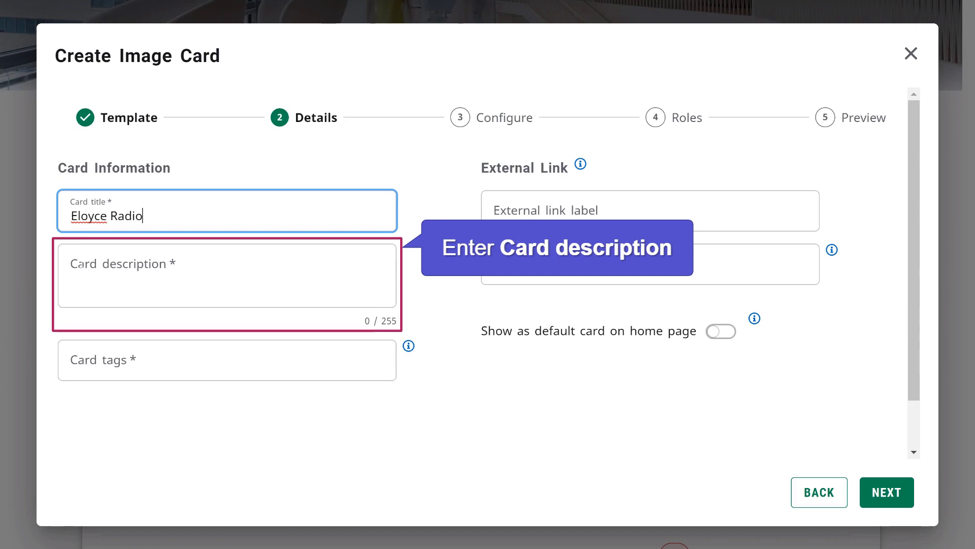
click(81, 263)
text(Aii )
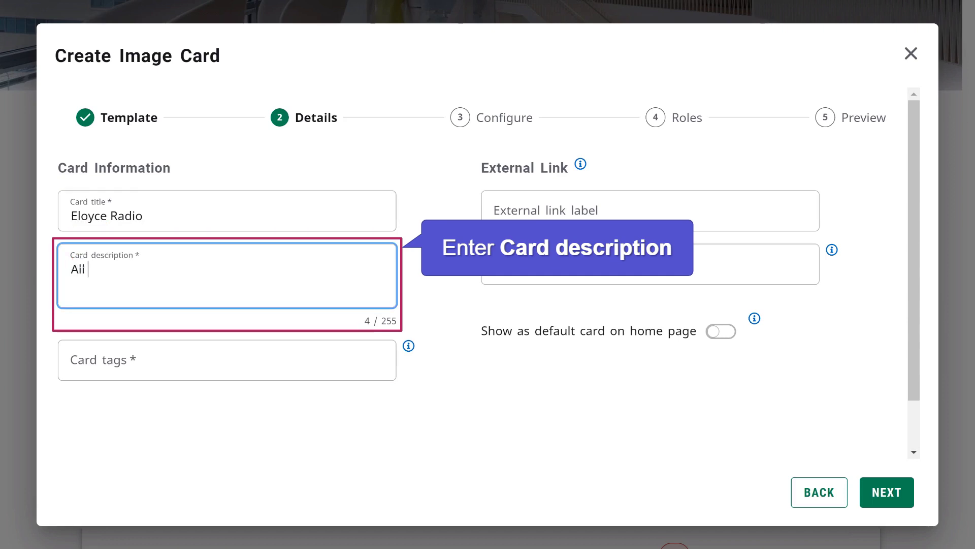
text(day entertainment w)
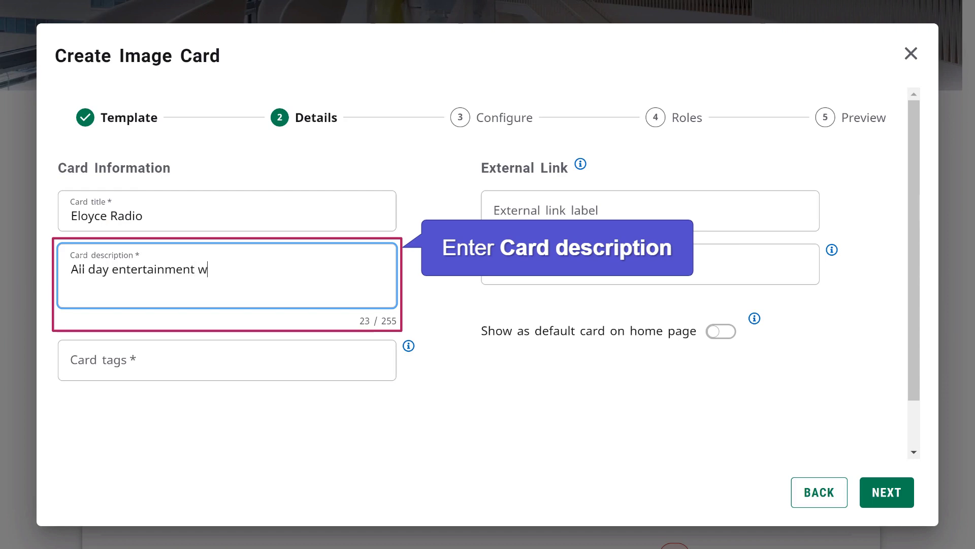
text(ith campus news and today's )
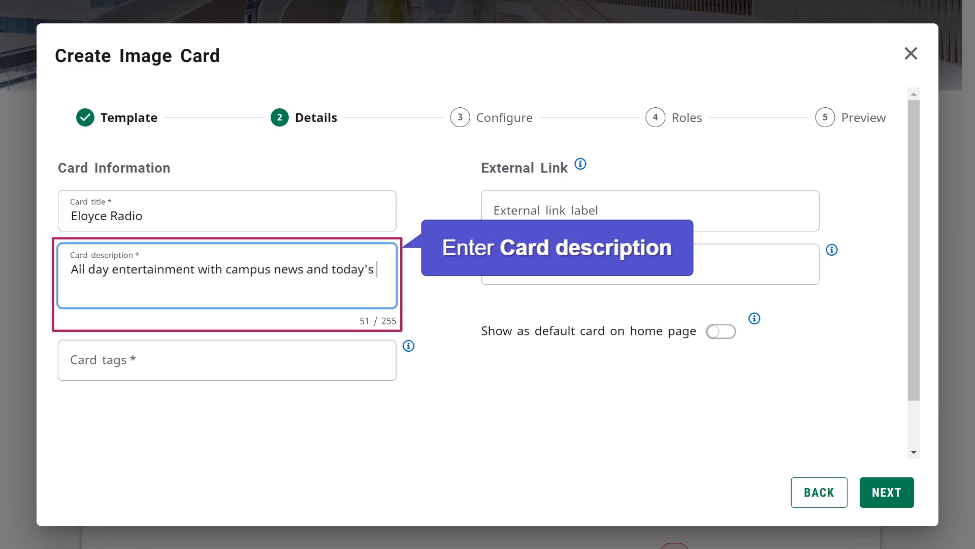
text(hits!)
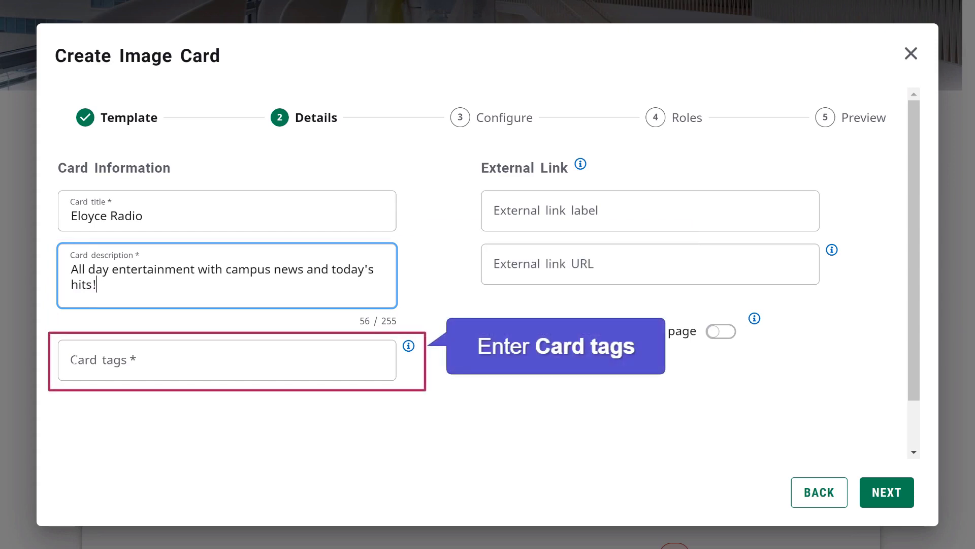
Add the card tags "radio, music, news" to the Eloyce Radio card.
click(73, 358)
text(radio)
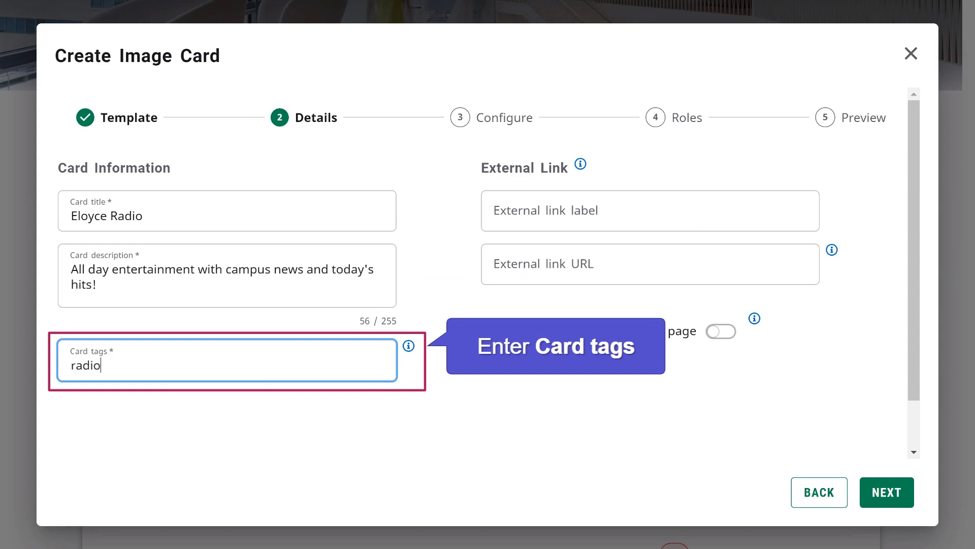
text(, mucsic, news)
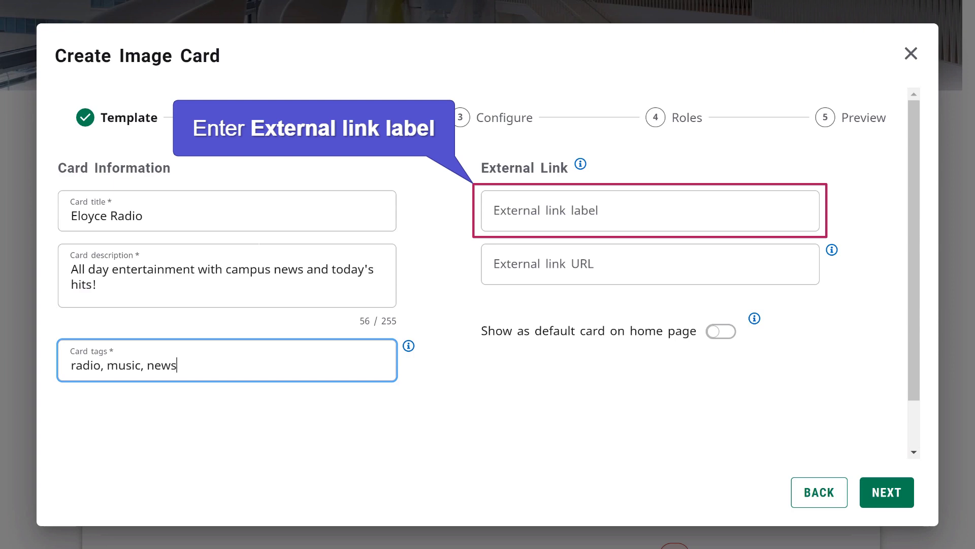
click(501, 210)
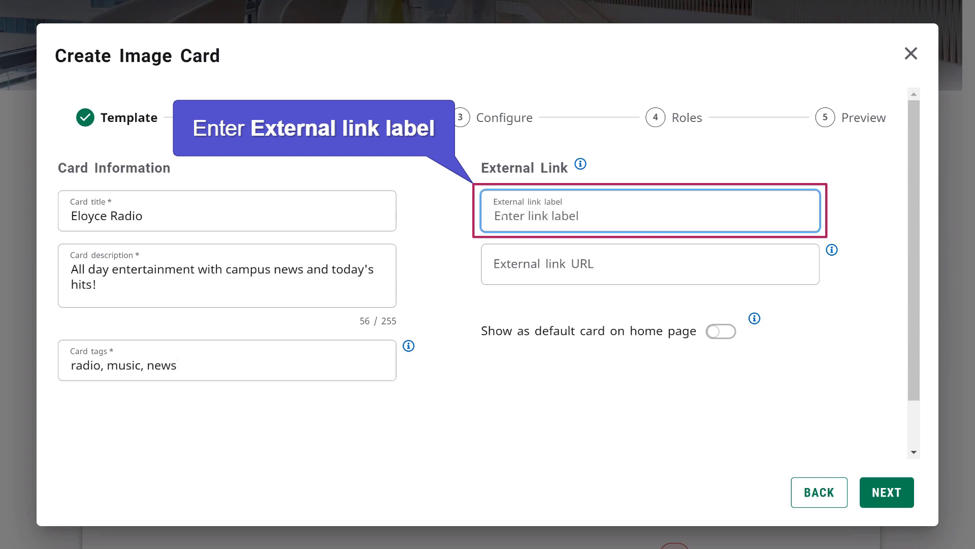
text(Listen Now)
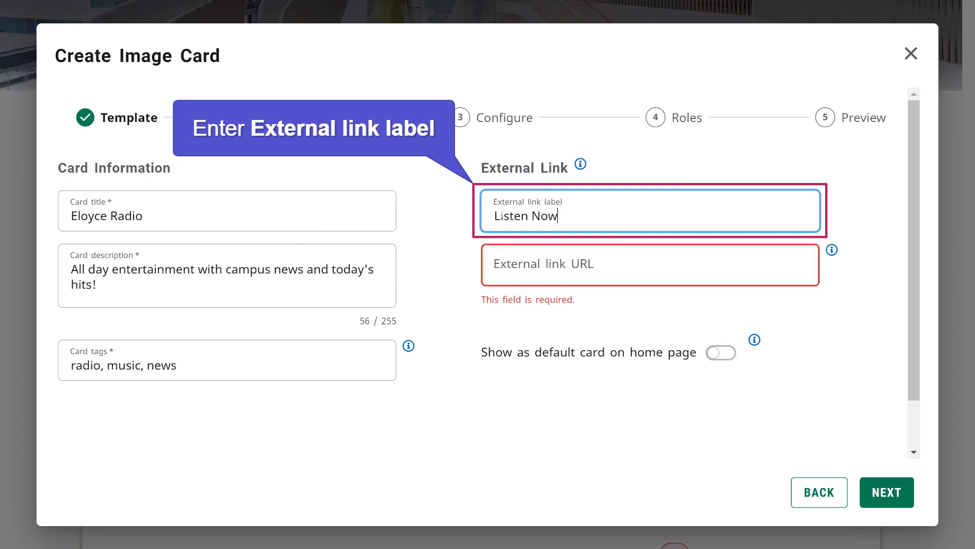
click(508, 268)
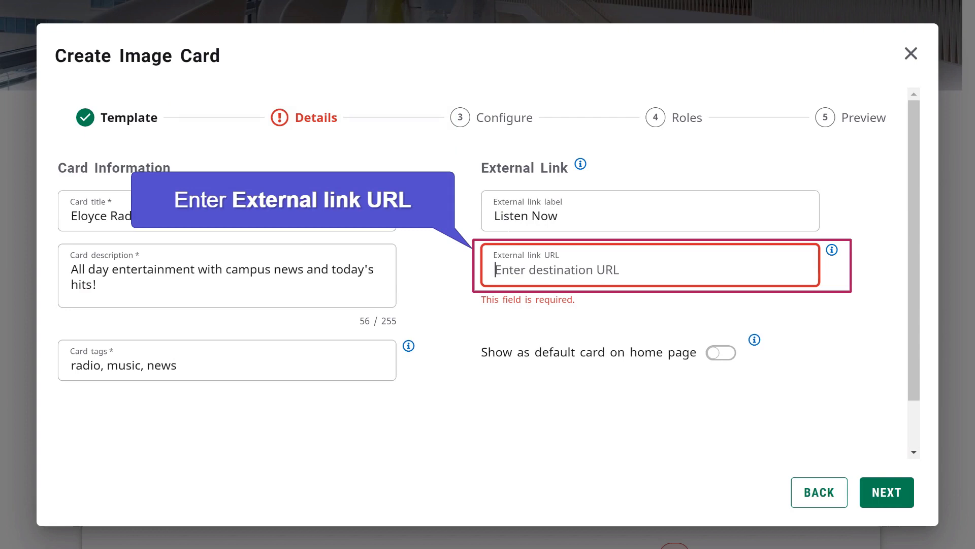
click(493, 266)
text(htt)
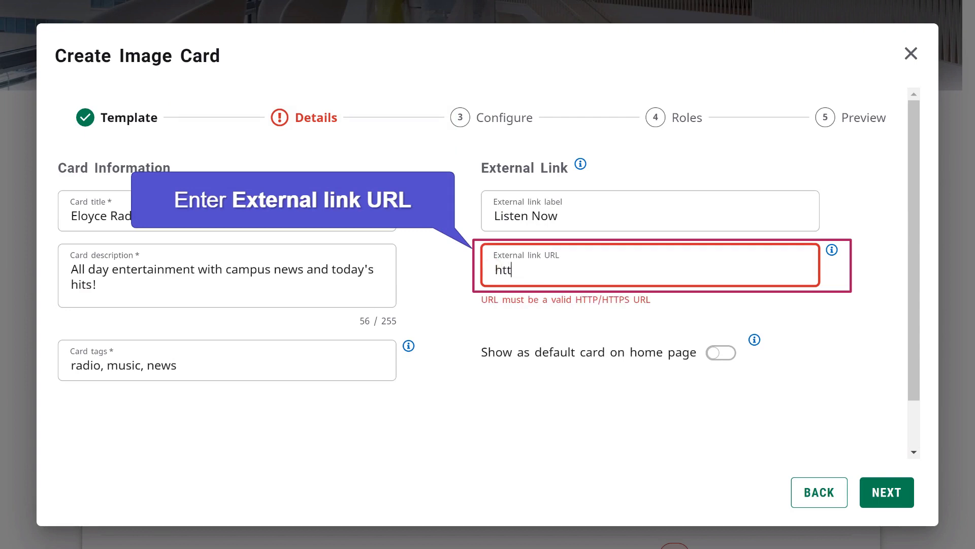
text(ps://)
text(eloyceradio.edu)
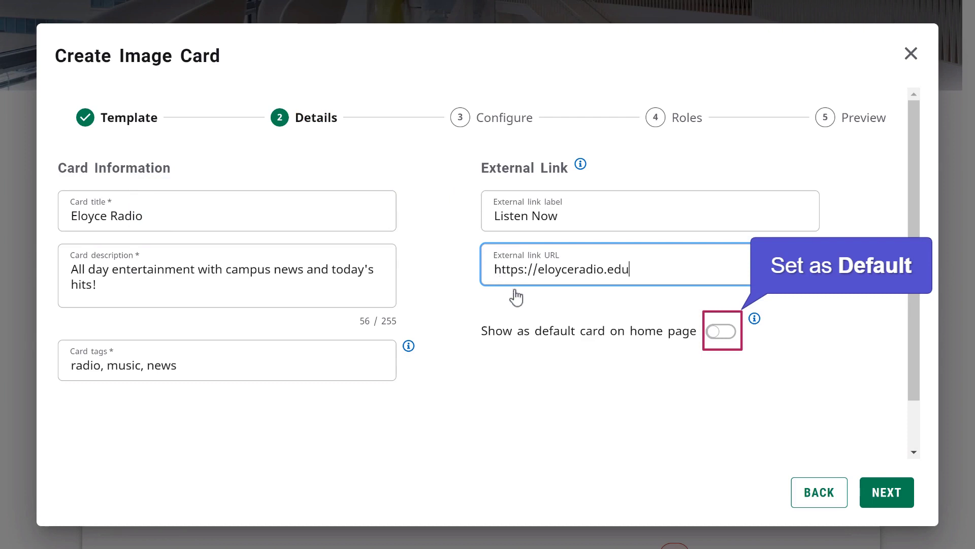
click(721, 331)
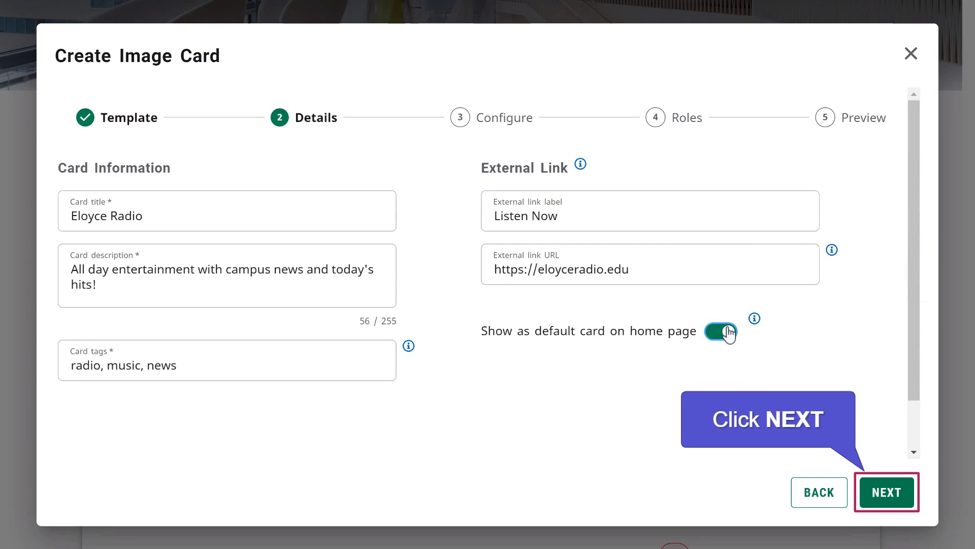
click(886, 492)
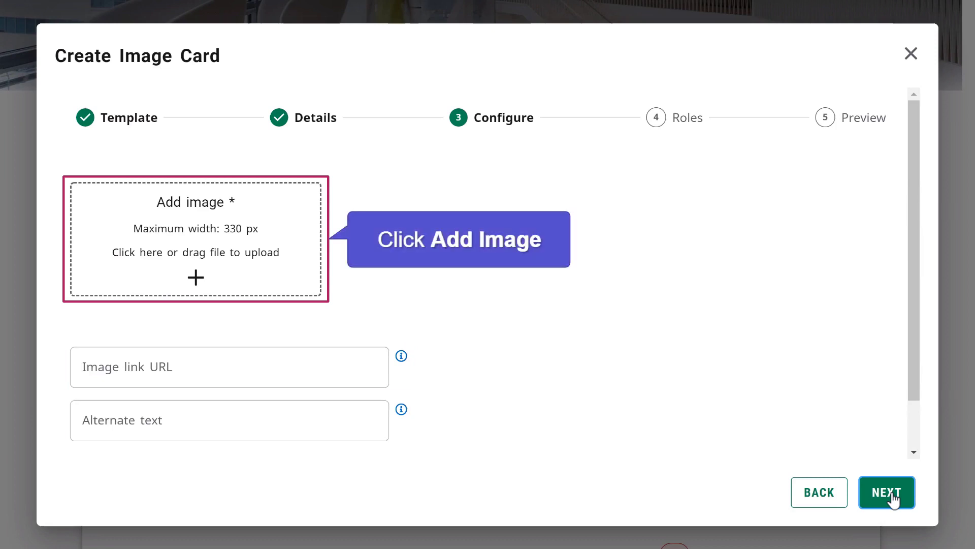
Upload the PNG file "55e1bb96-11ff-40f2-a428-9a831181a70d-small (1)" from Downloads as the card's image and continue to role selection.
click(195, 278)
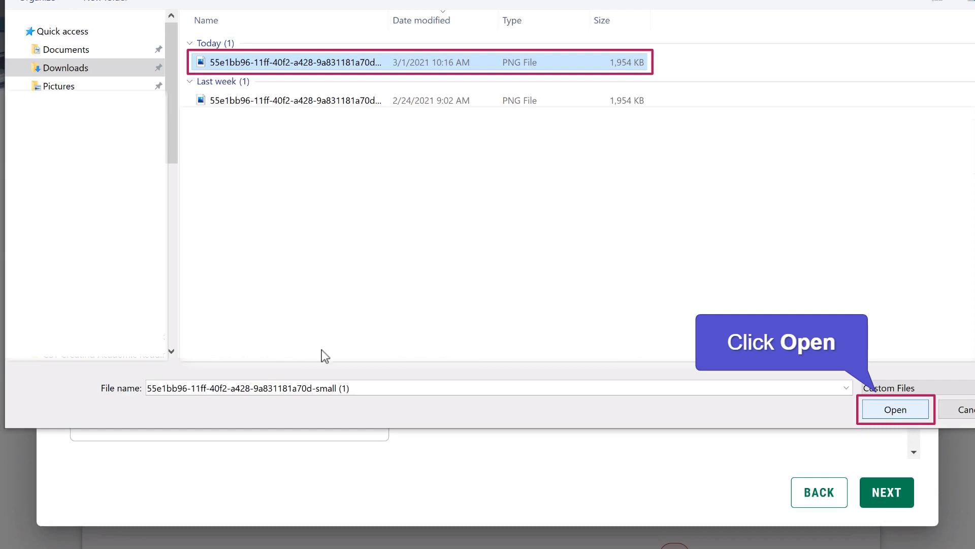
click(903, 410)
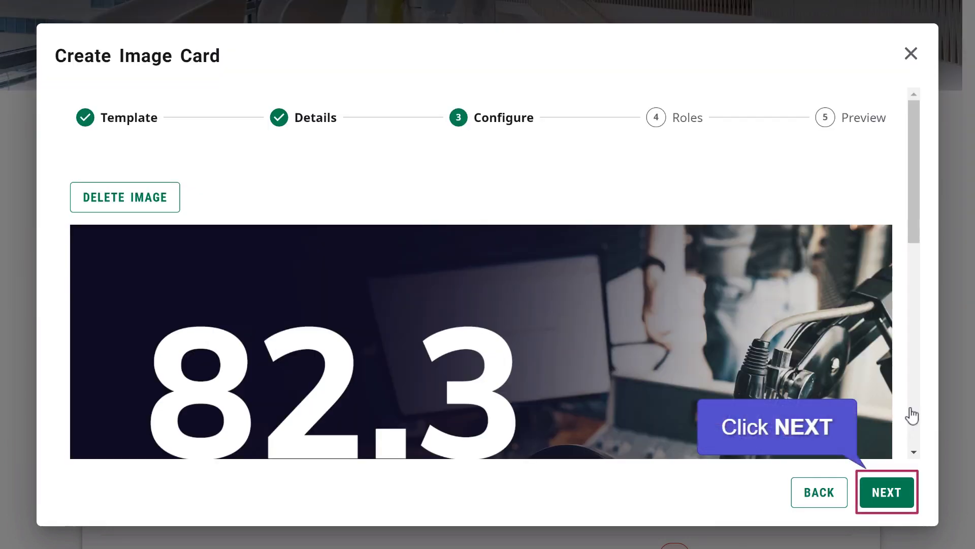
scroll(912, 416, down, 5)
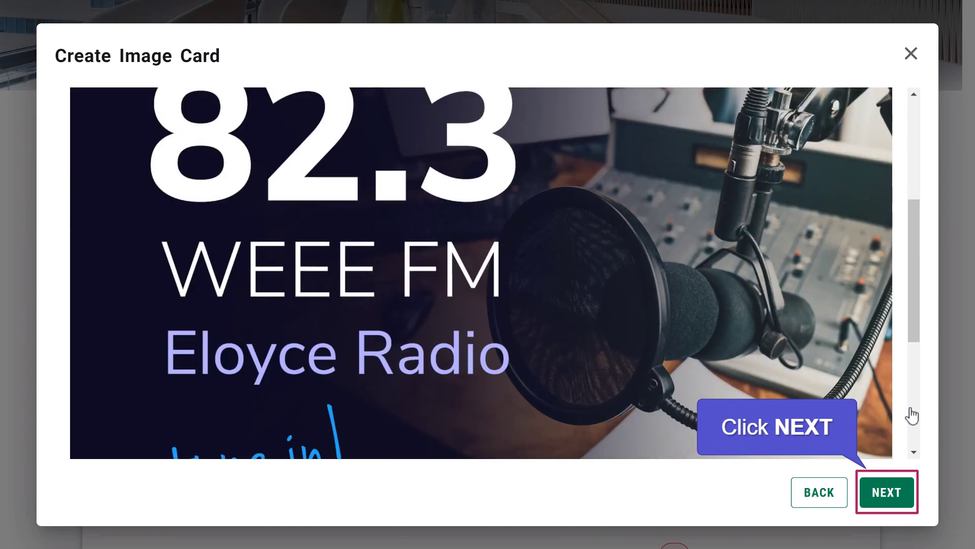
scroll(912, 416, down, 3)
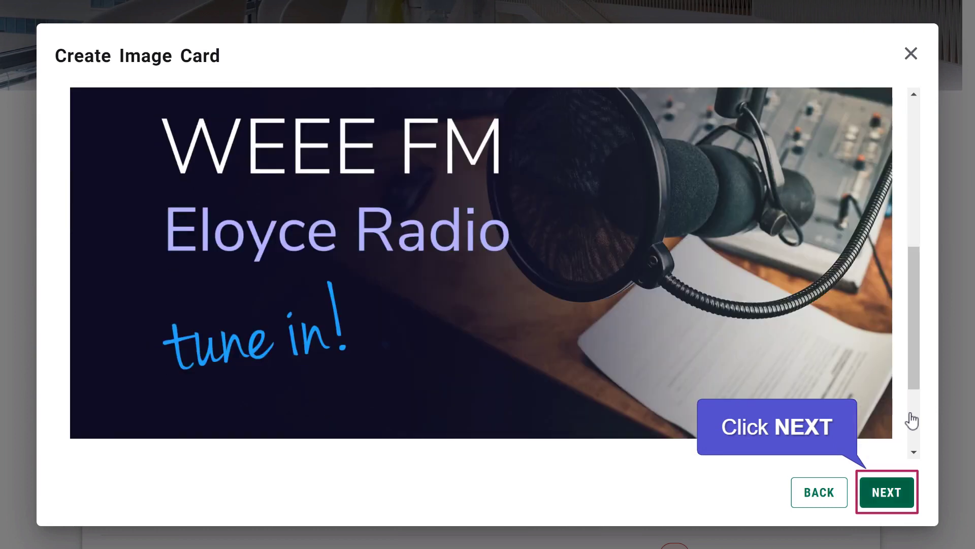
click(890, 502)
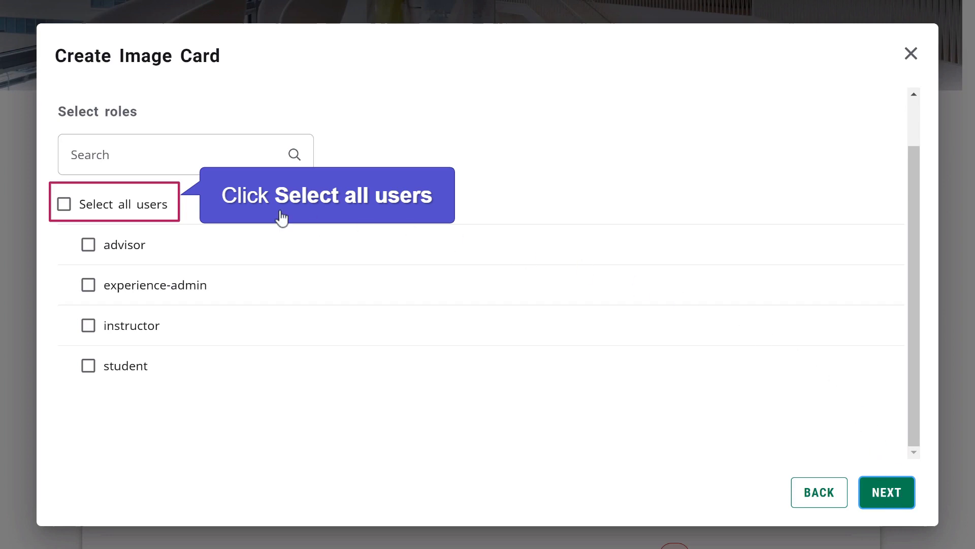
Assign the Eloyce Radio card to all users and finish creating it from the preview.
click(64, 204)
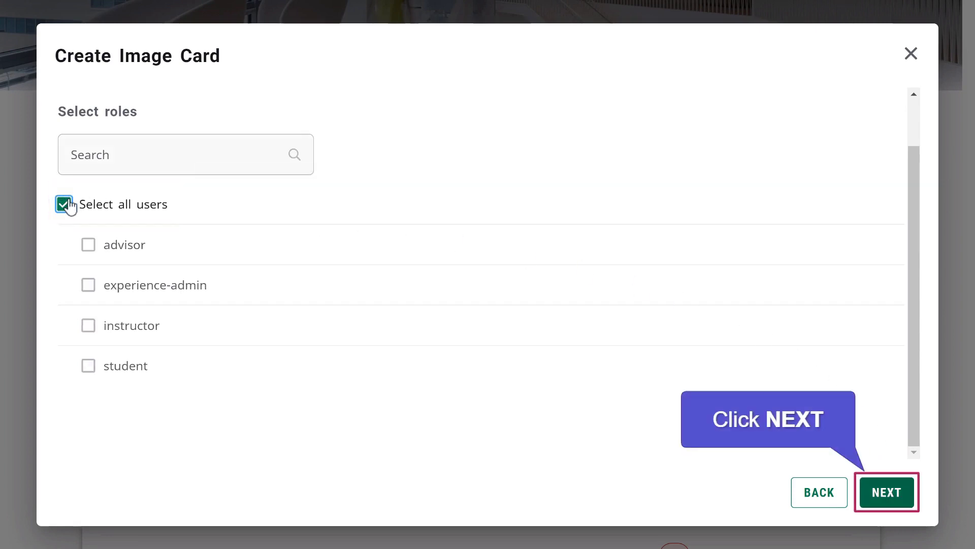
click(881, 496)
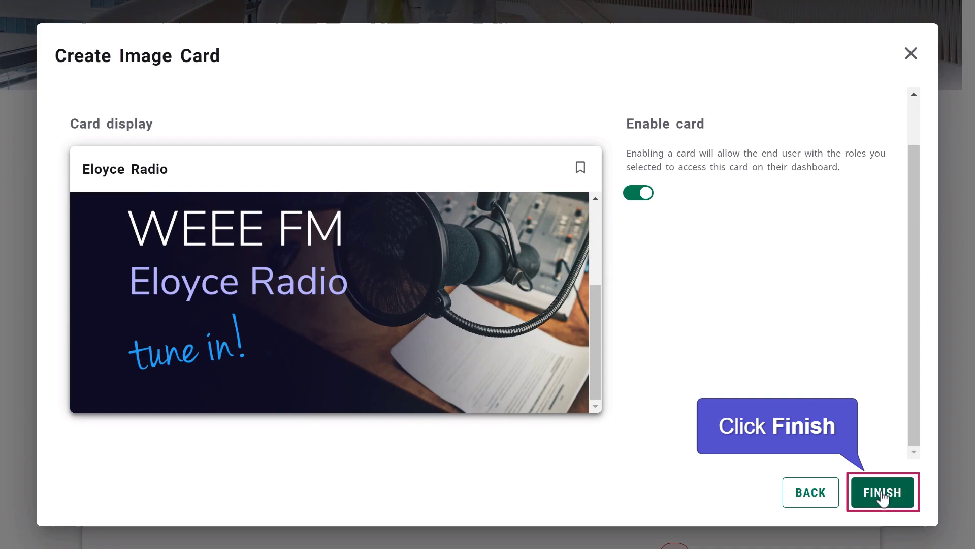
click(882, 491)
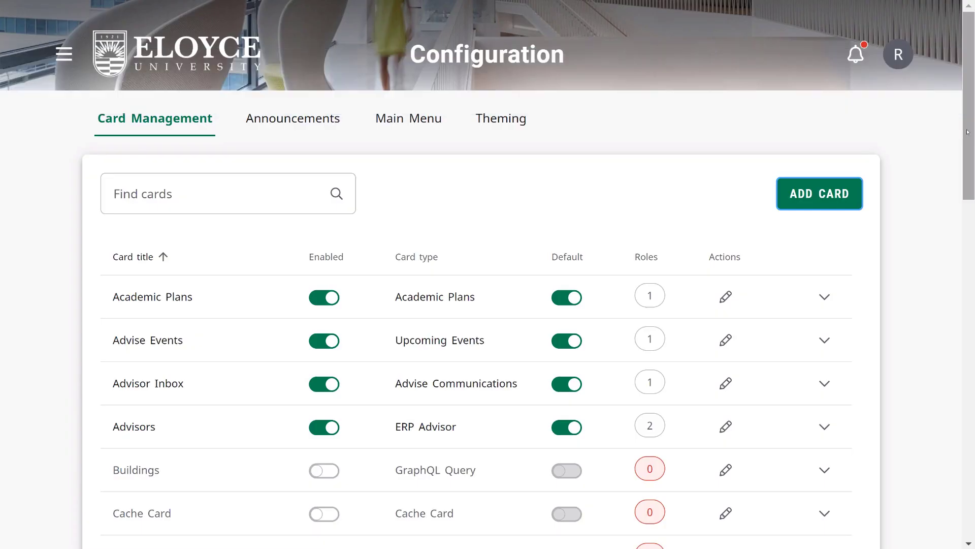
Start another new card from the Quick Links template and continue to its details.
drag(968, 131, 967, 241)
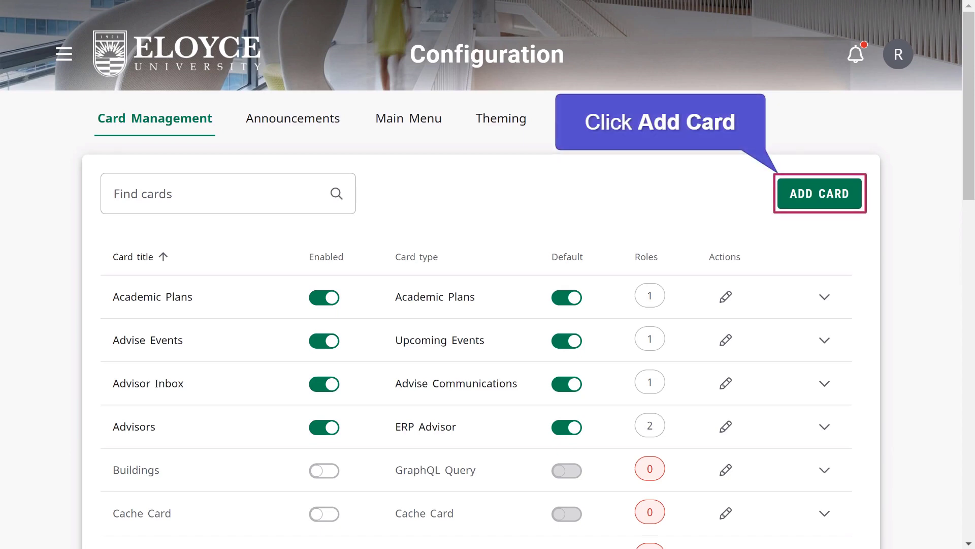
click(793, 196)
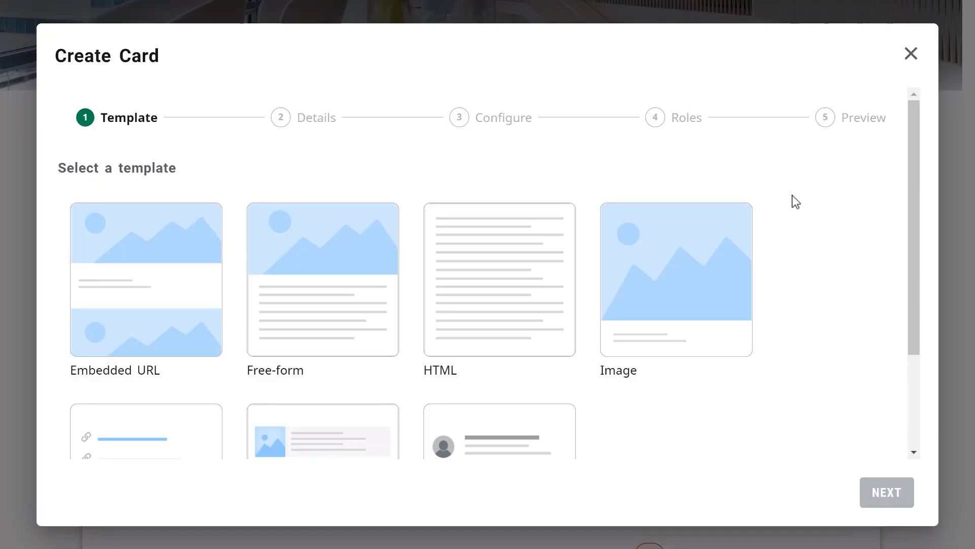
scroll(795, 202, down, 3)
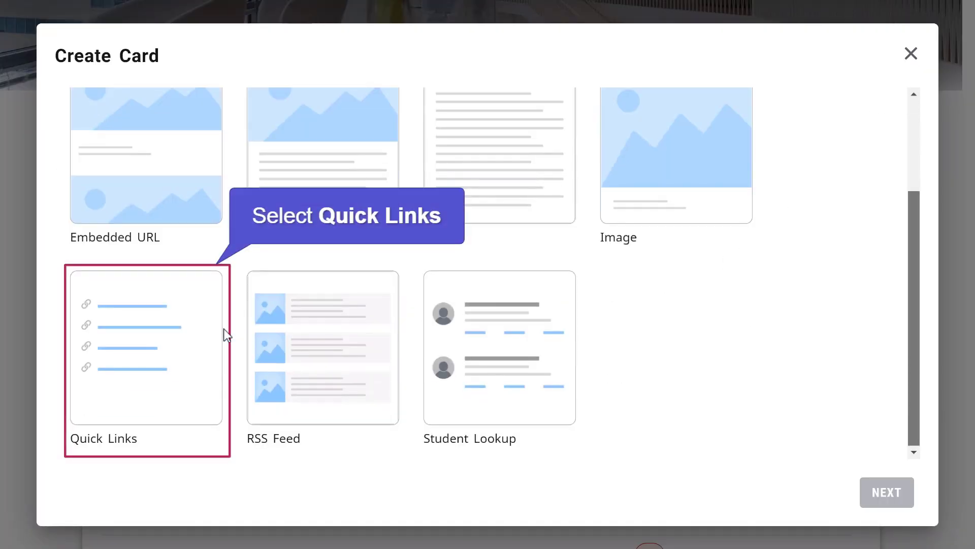
click(174, 330)
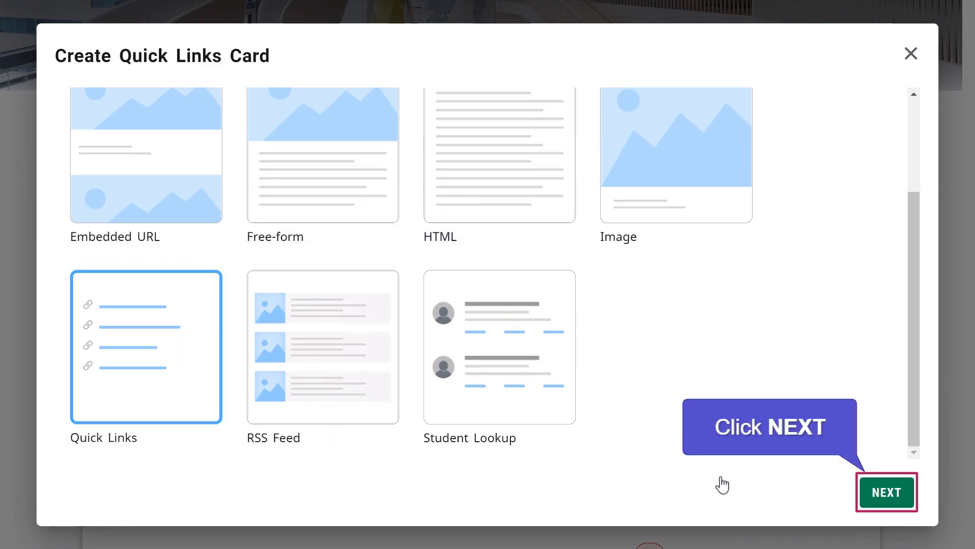
click(873, 482)
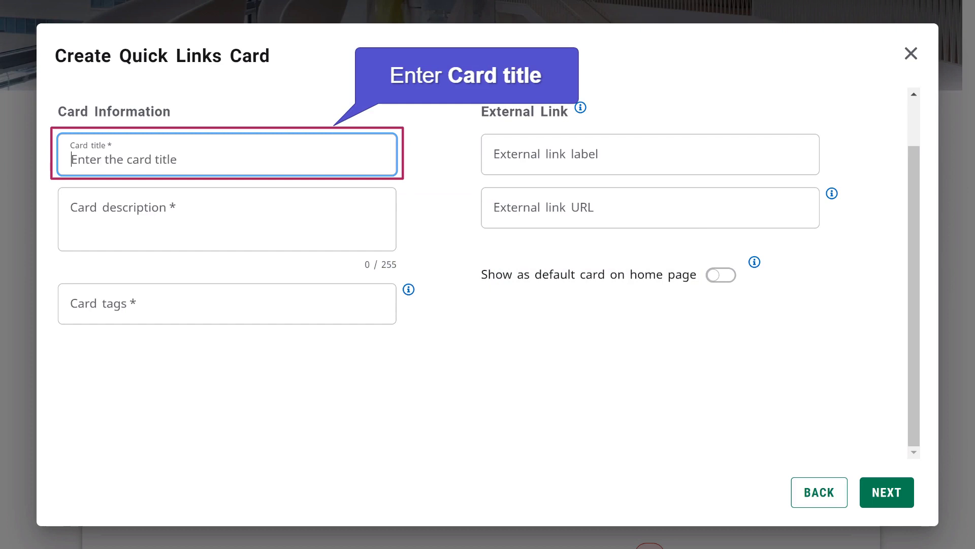
Title the card "Registration Quick Links" and describe it as "Quickly access registration links to Self-Service Apps".
text(Regi)
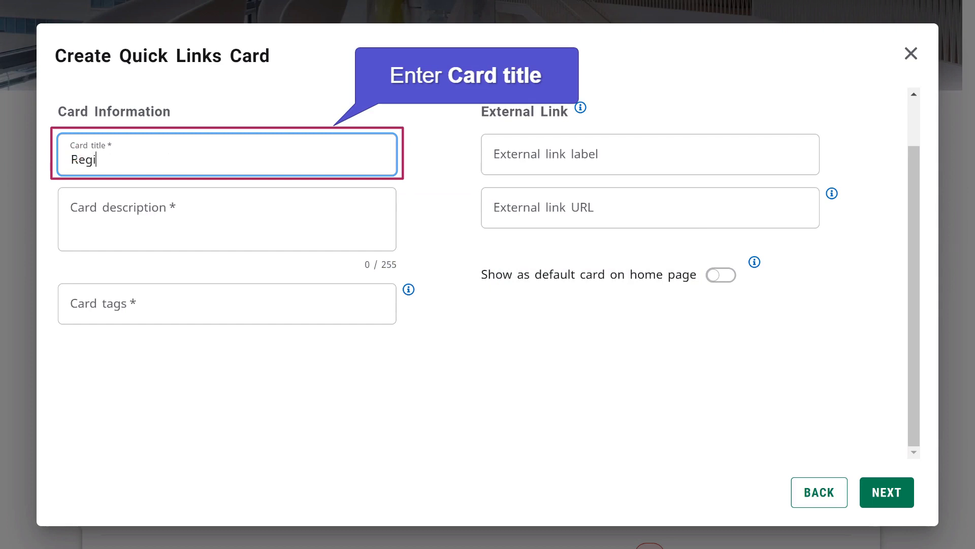
text(stration Quick Links)
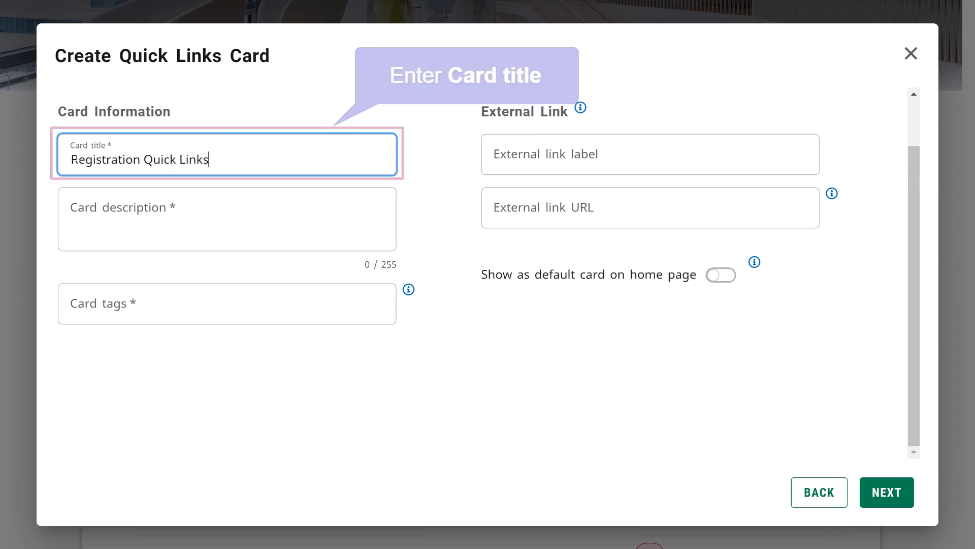
key(Tab)
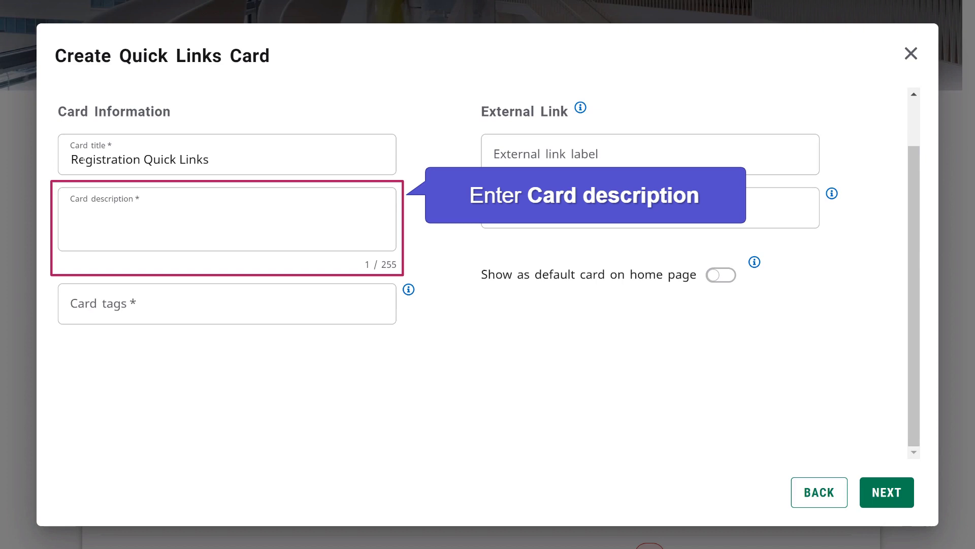
click(87, 207)
text(Qui)
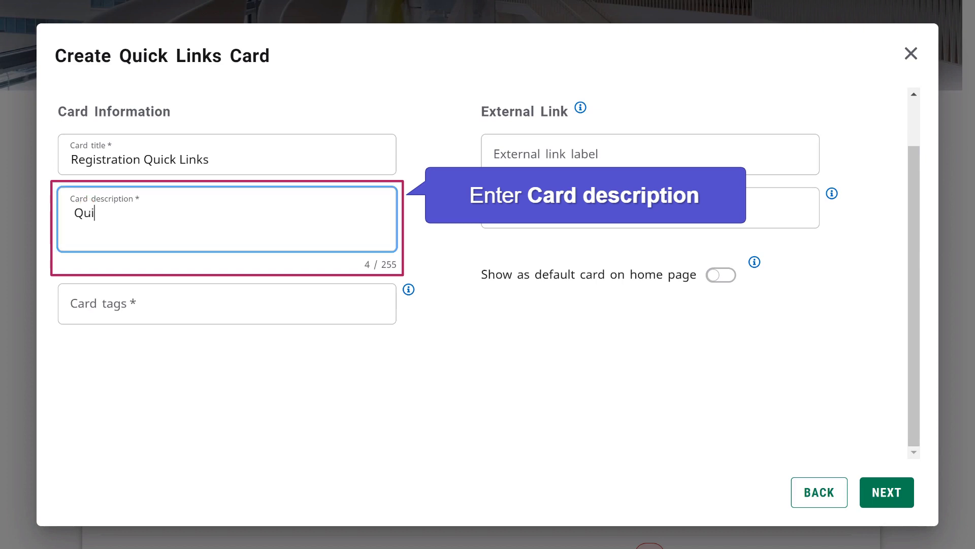
text(ckly access re)
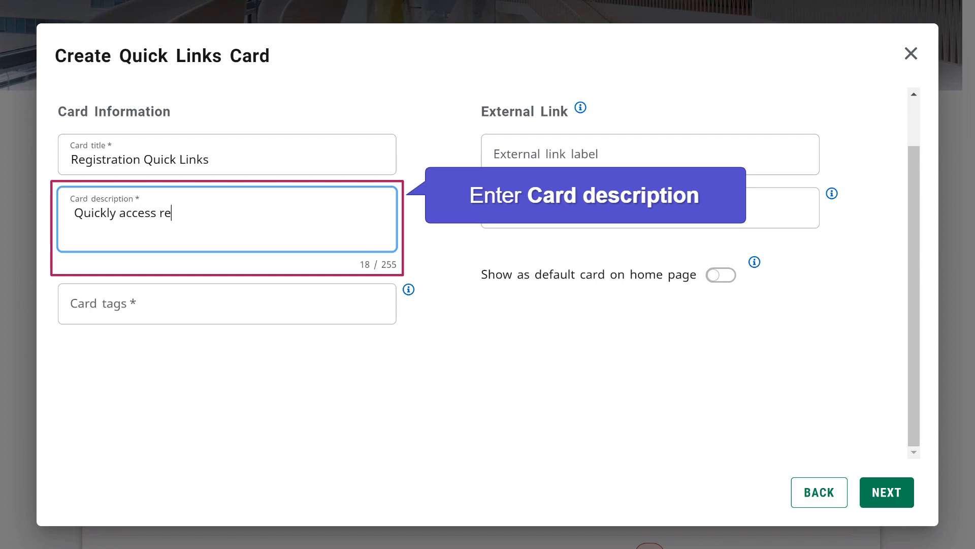
text(gistration links to )
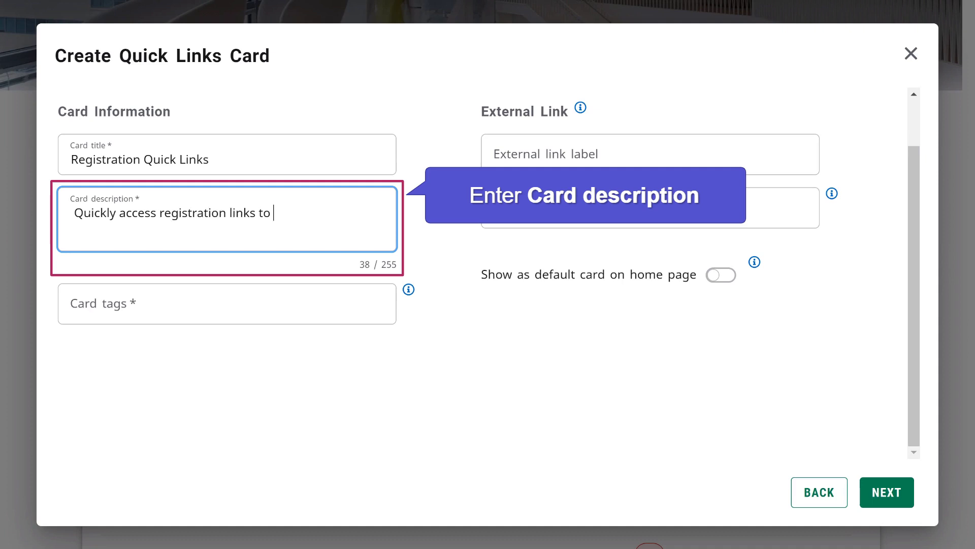
text(Self-Service Apps)
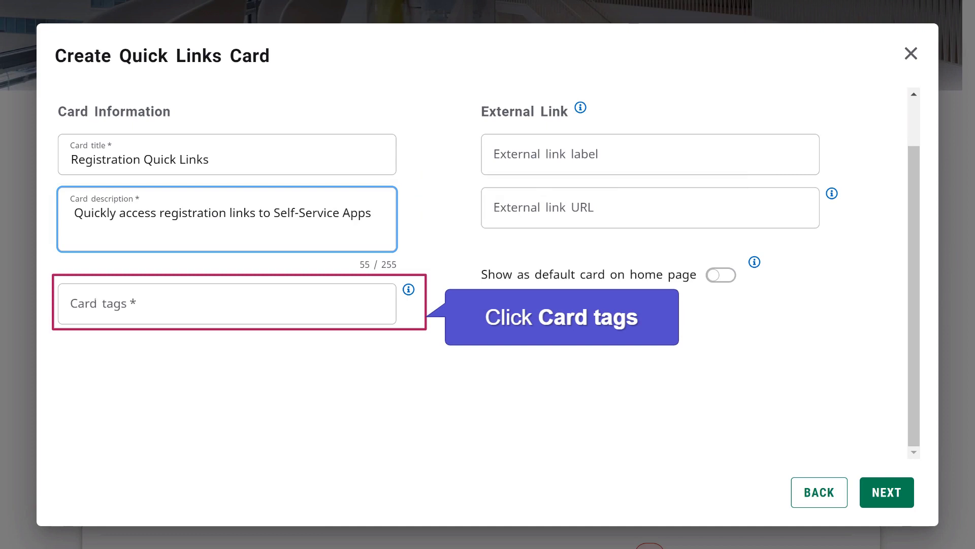
Tag the card "registration", show it by default on the home page without an external link, and continue to its configuration.
click(95, 304)
text(regist)
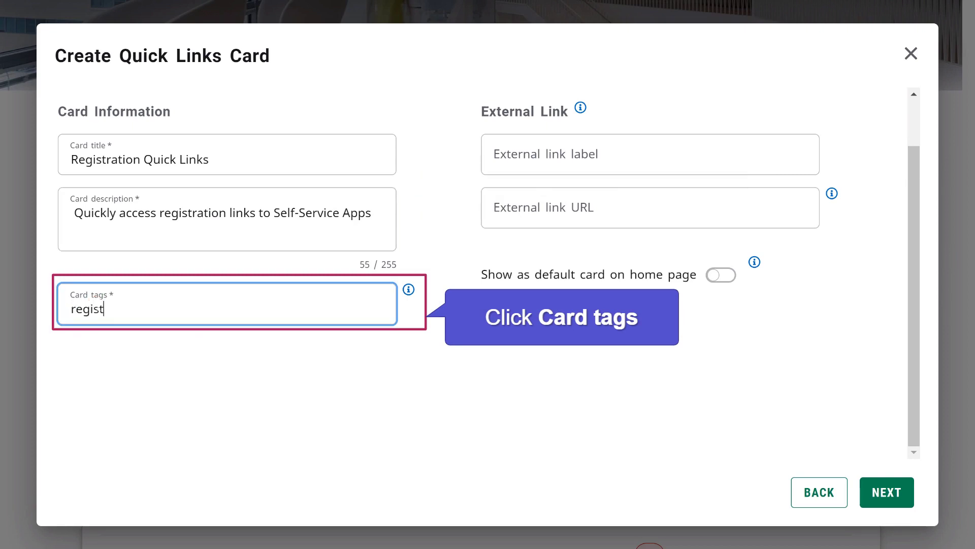
text(ration)
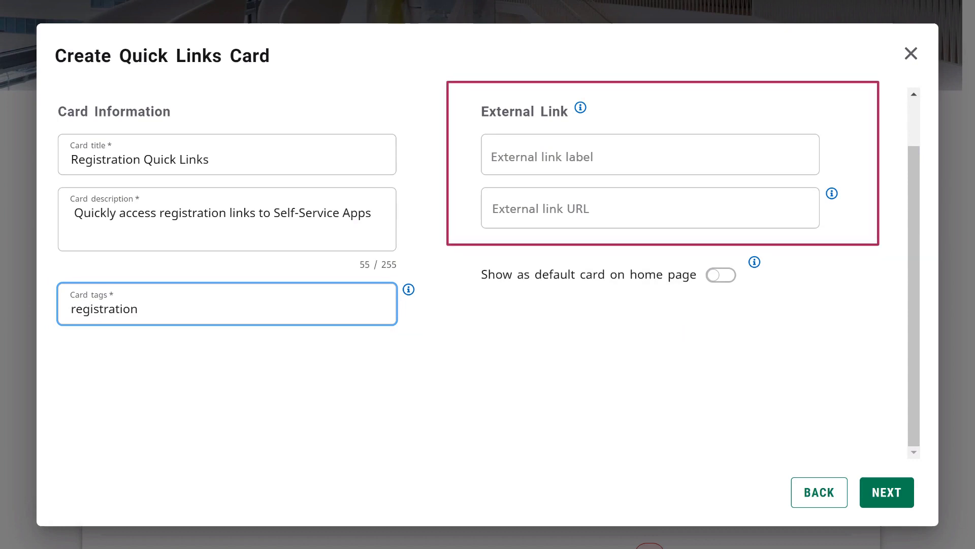
key(Tab)
key(Tab)
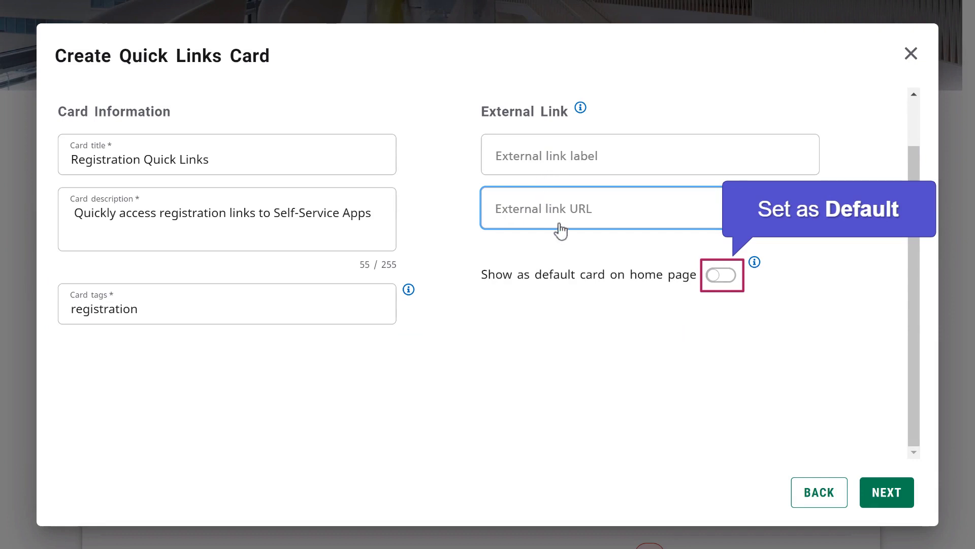
click(714, 278)
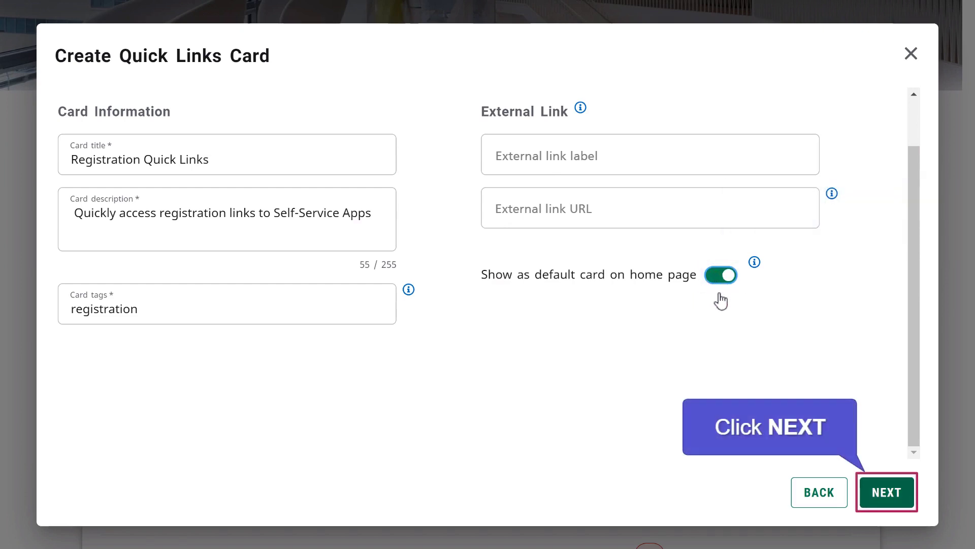
click(870, 496)
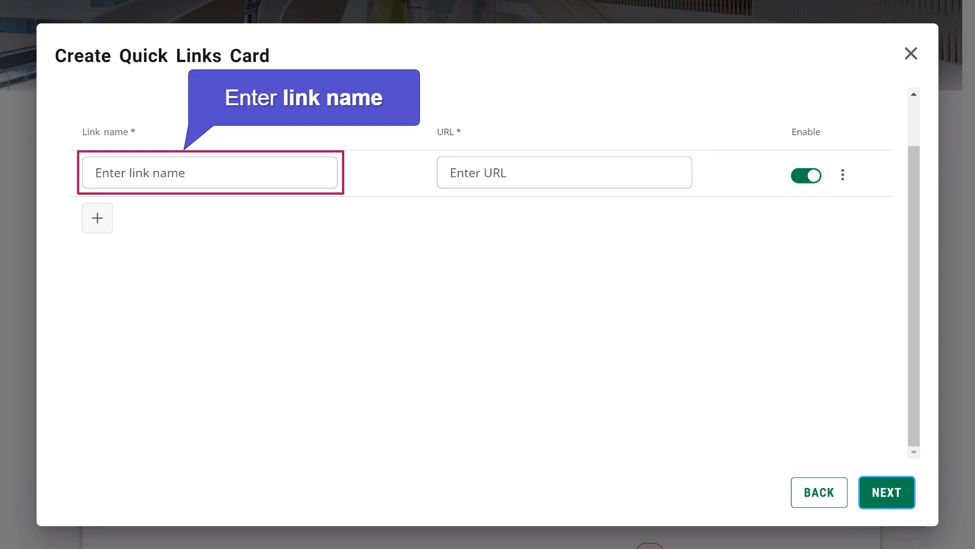
click(96, 172)
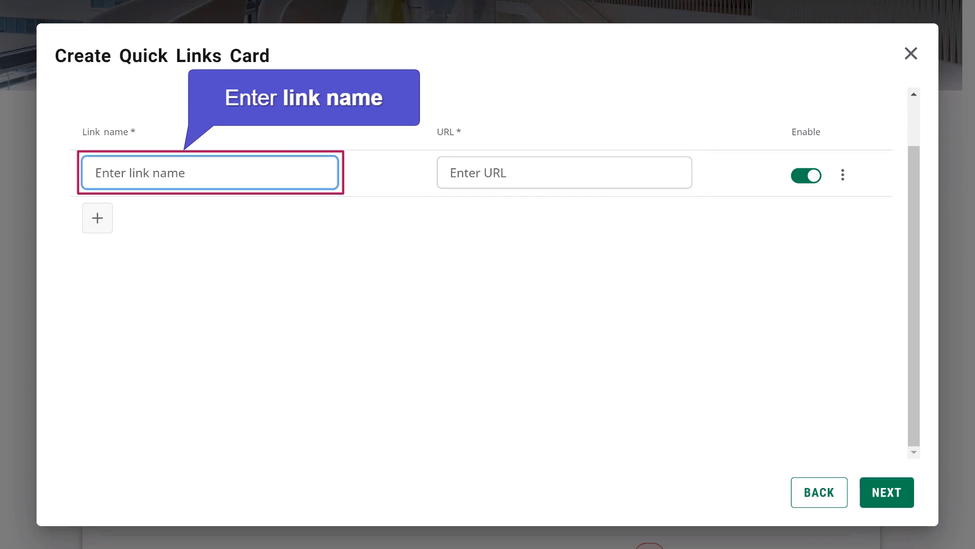
text(Registr)
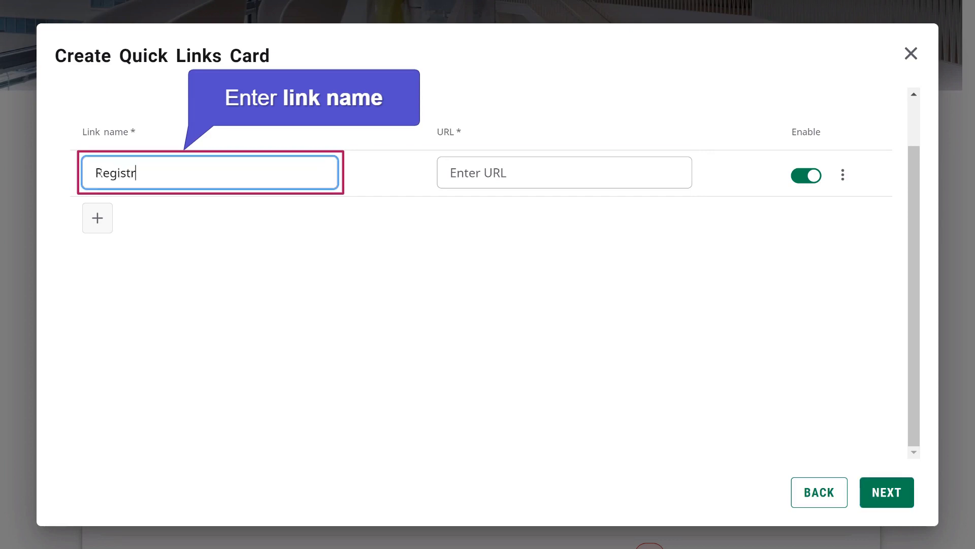
text(ation)
text(Summer 2021)
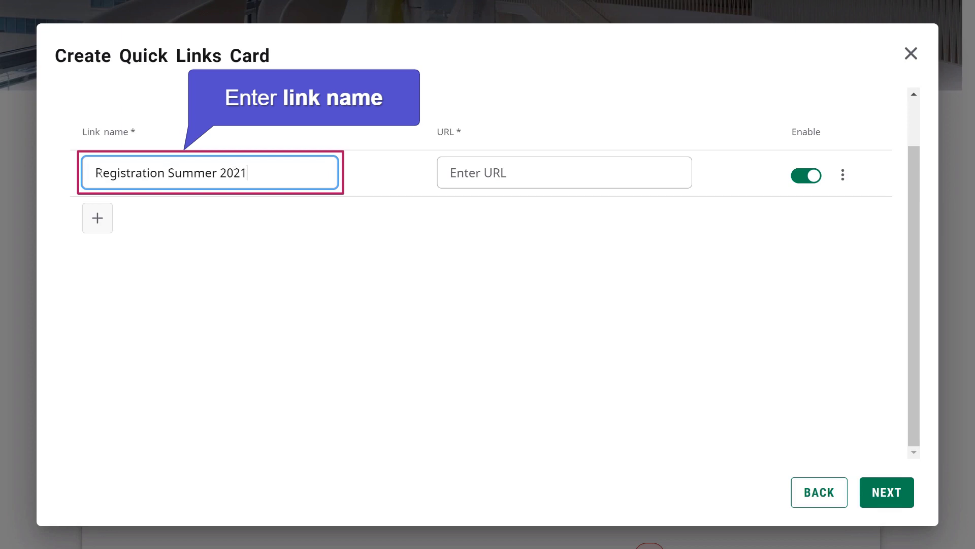
click(564, 172)
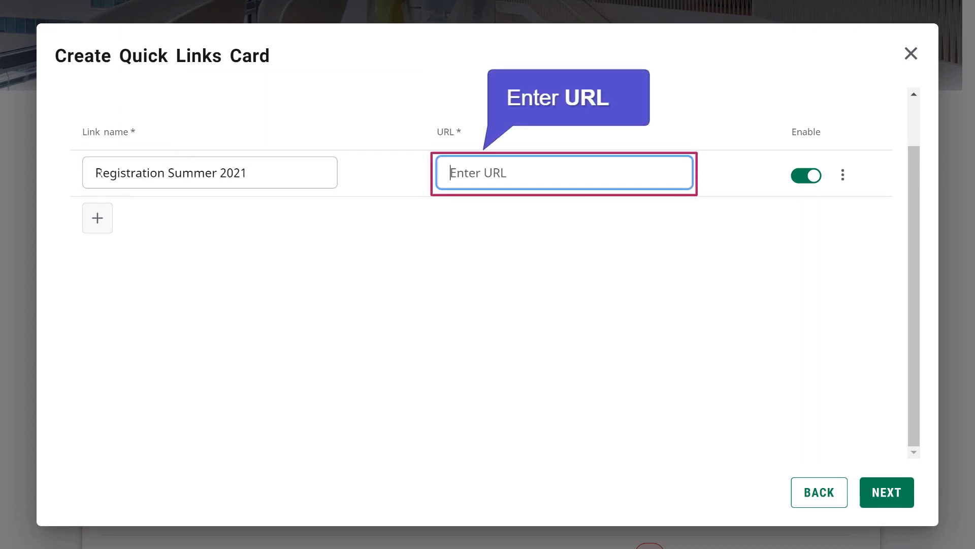
text(https)
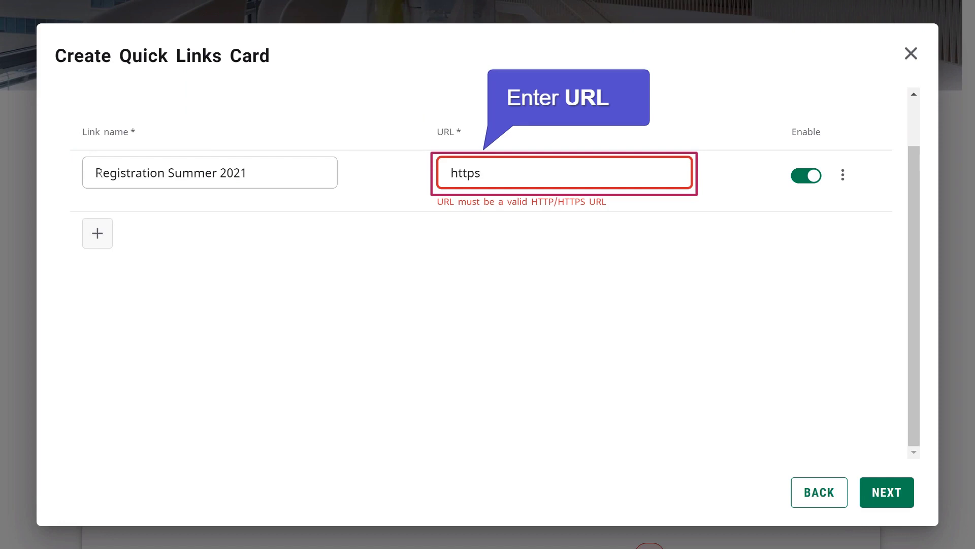
text(://eloyce-re)
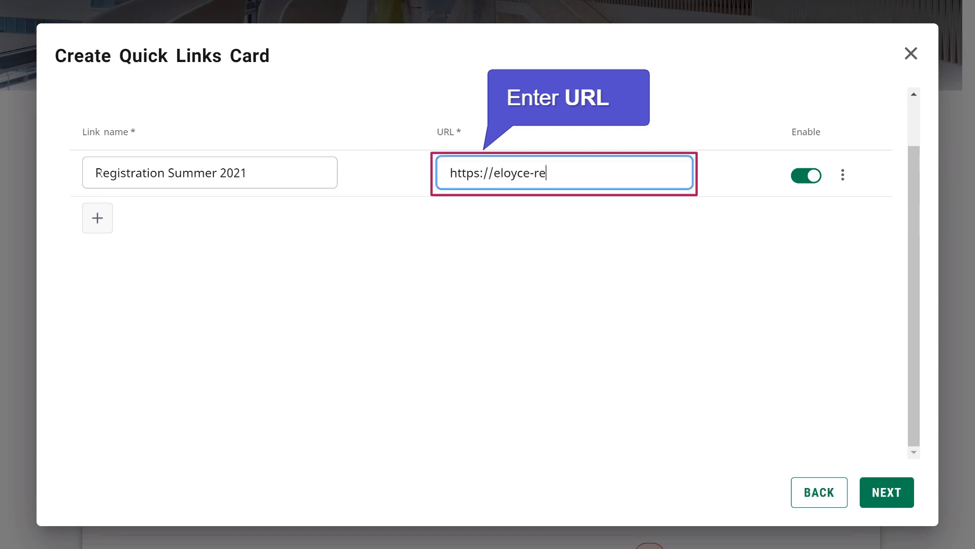
text(gistration)
text(/su2021.edu)
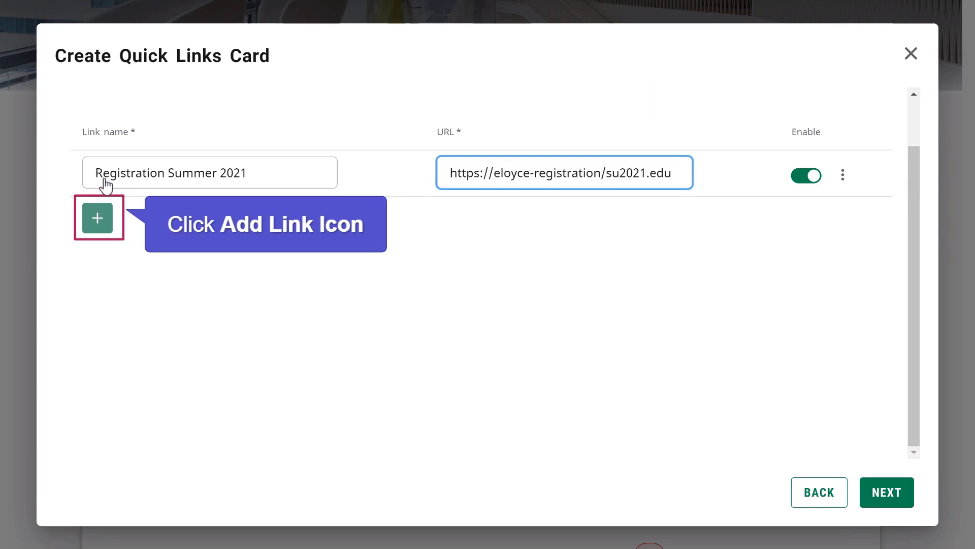
click(92, 223)
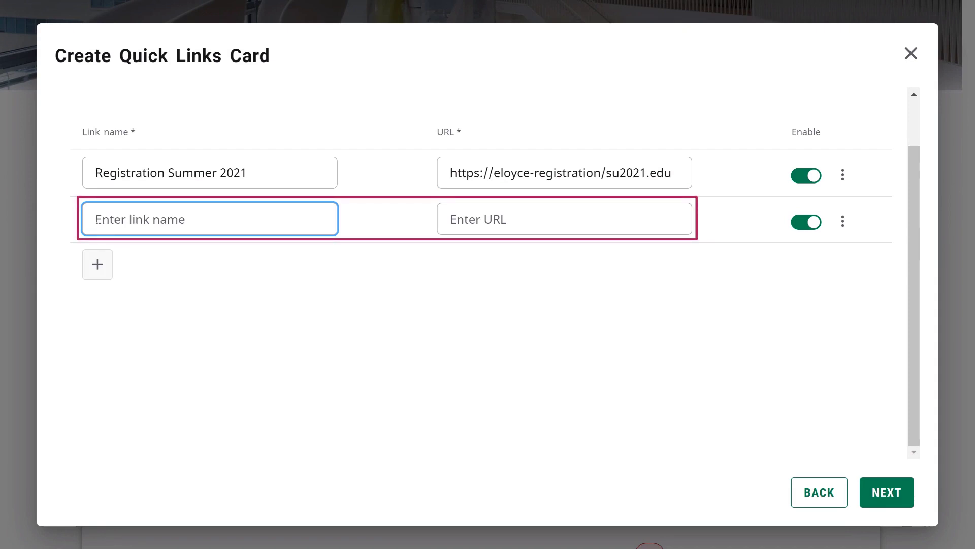
click(96, 218)
text(Reg)
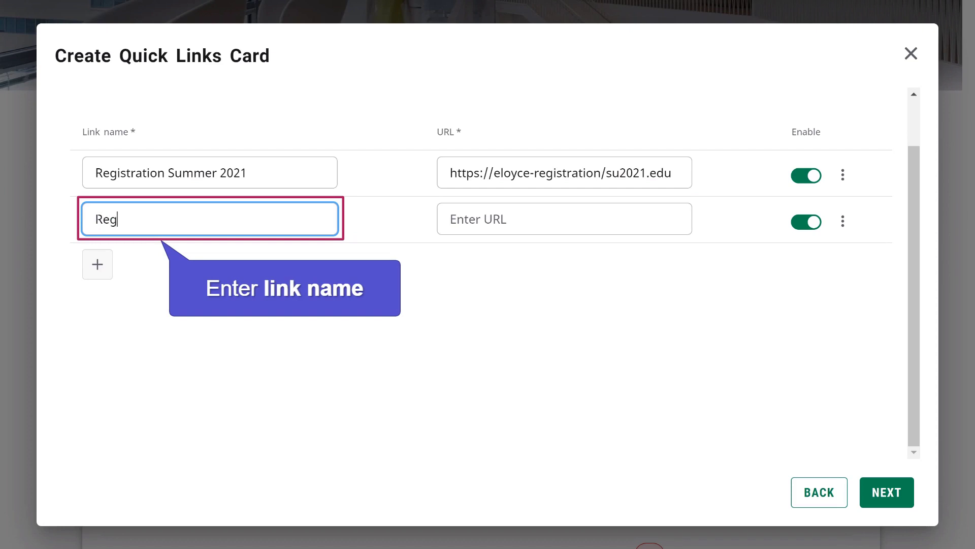
text(istration Fal)
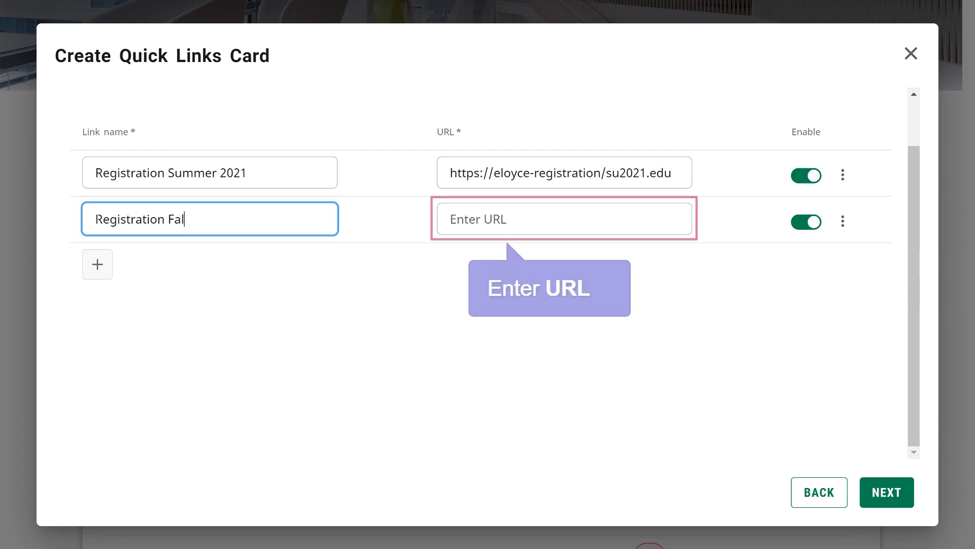
text(l 2021)
click(564, 219)
text(https)
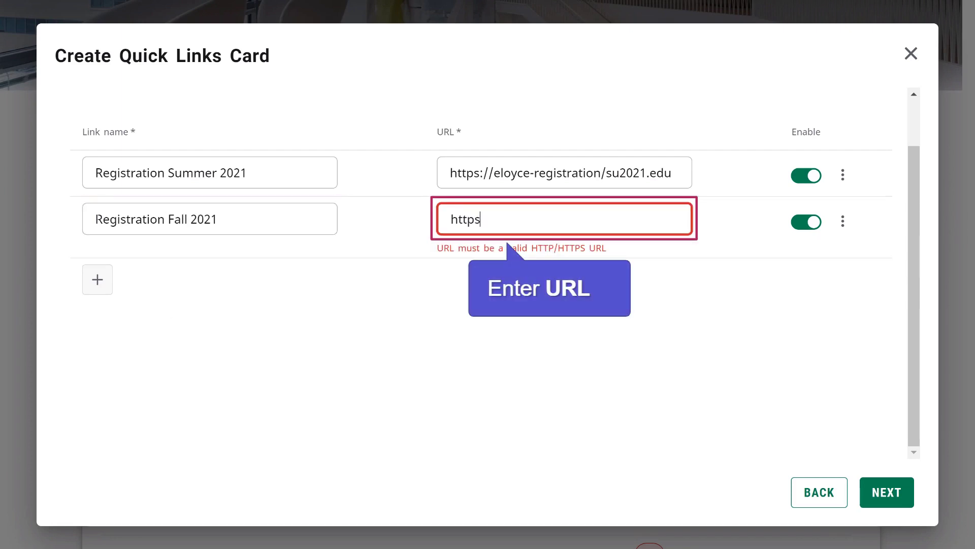
text(://)
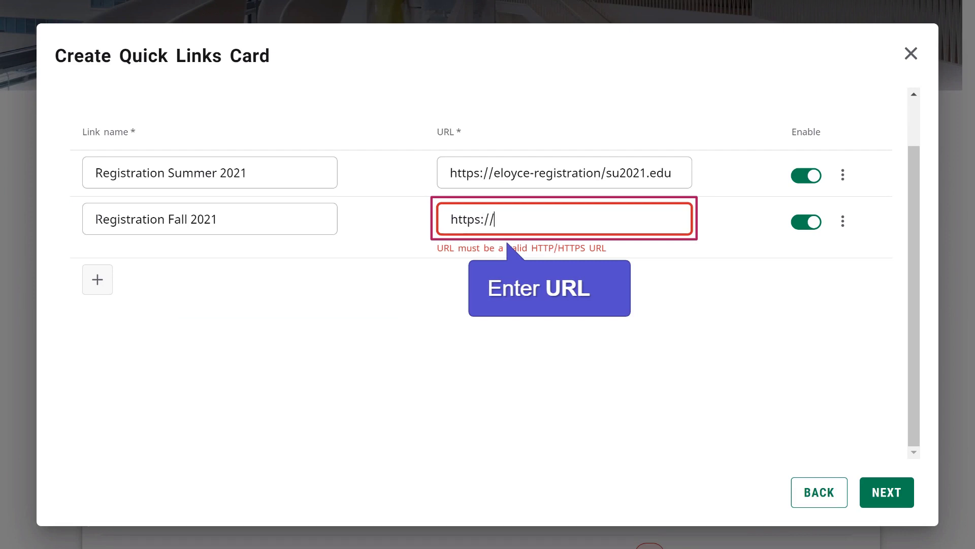
text(eloyce)
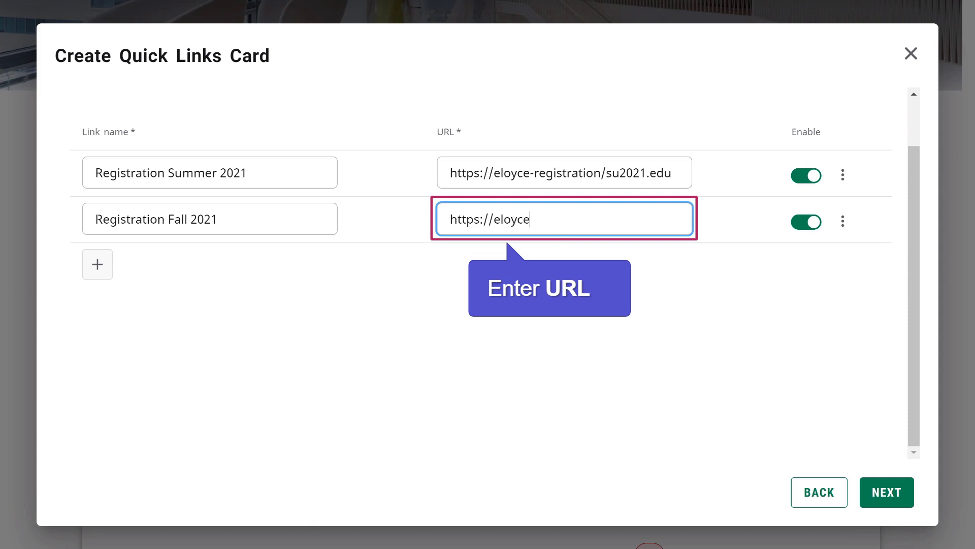
text(-registration)
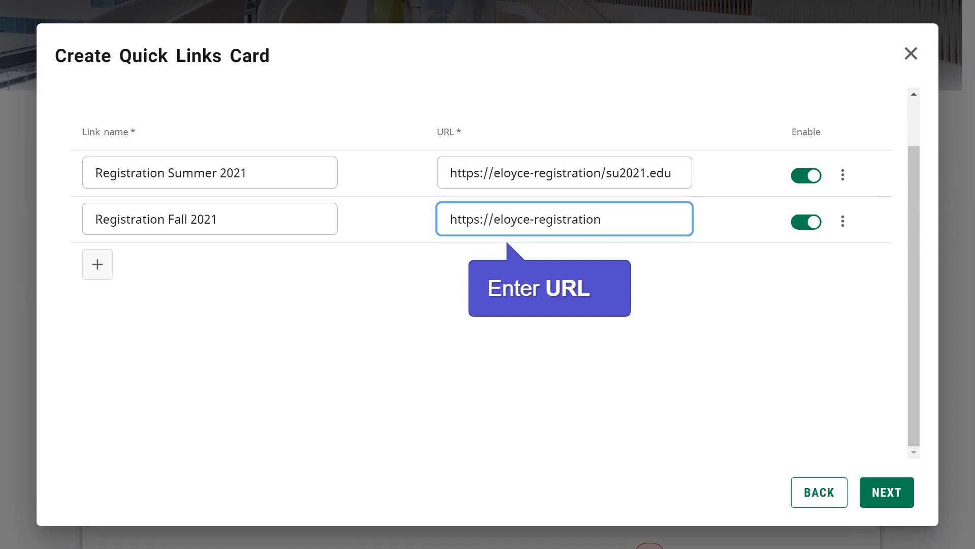
text(/fa20)
text(21.edu)
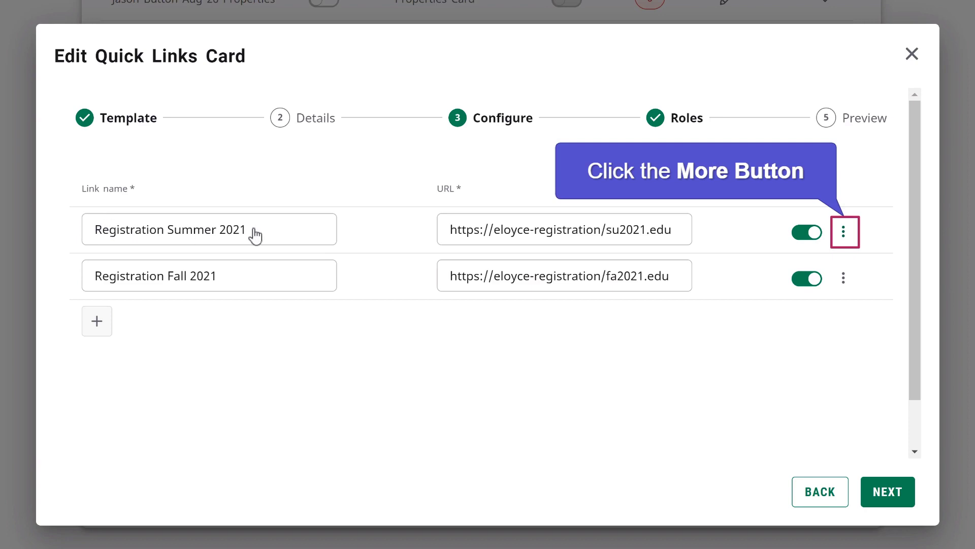
click(844, 232)
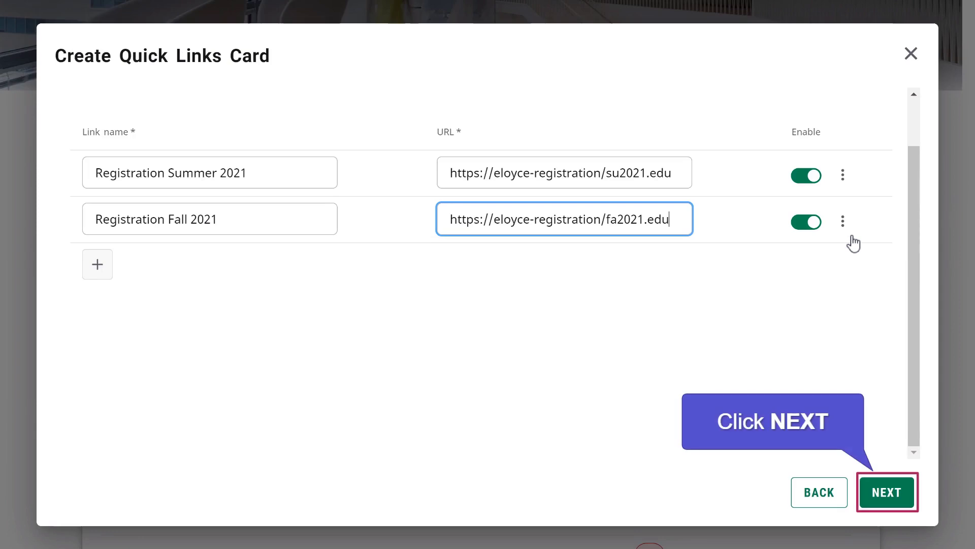
click(879, 491)
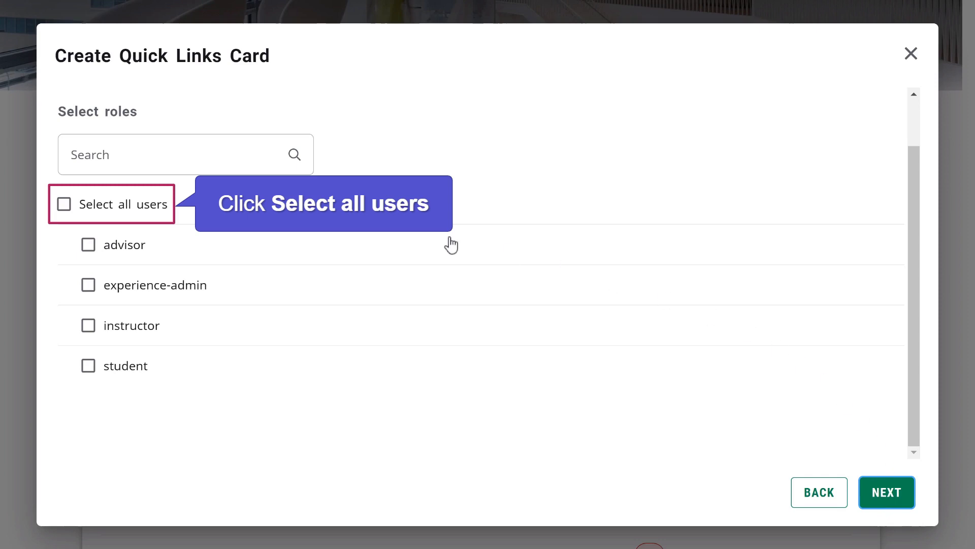
Assign the Registration Quick Links card to all users, finish creating it from the preview, and locate it in the card list.
click(66, 204)
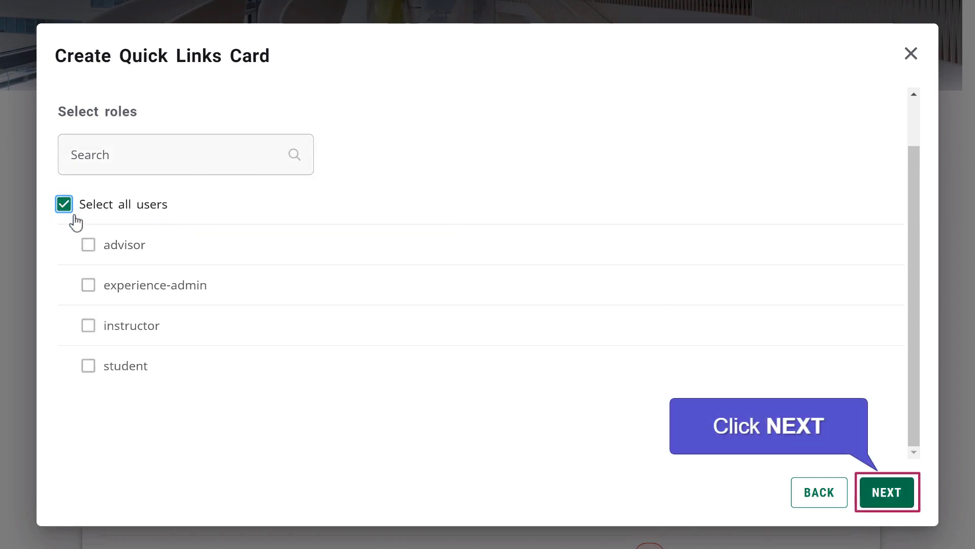
click(889, 502)
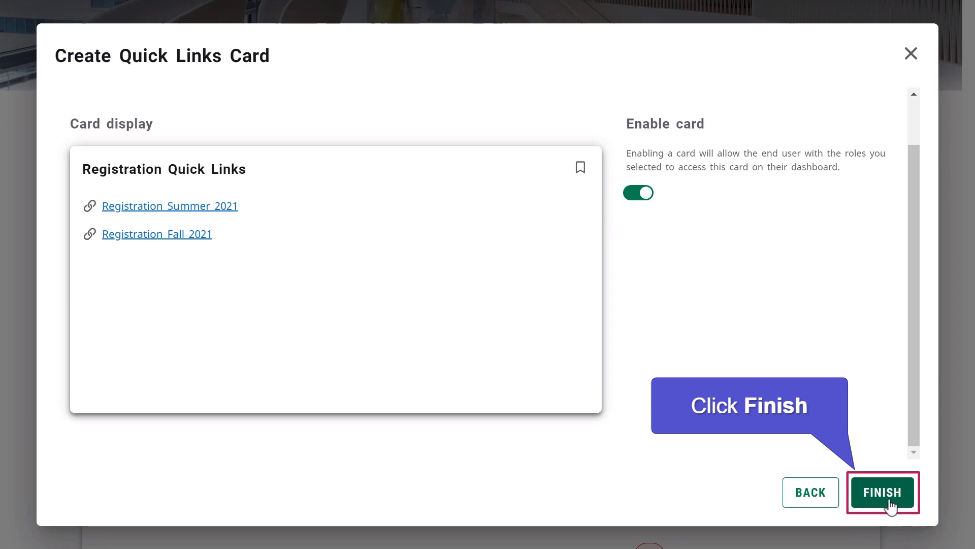
click(891, 502)
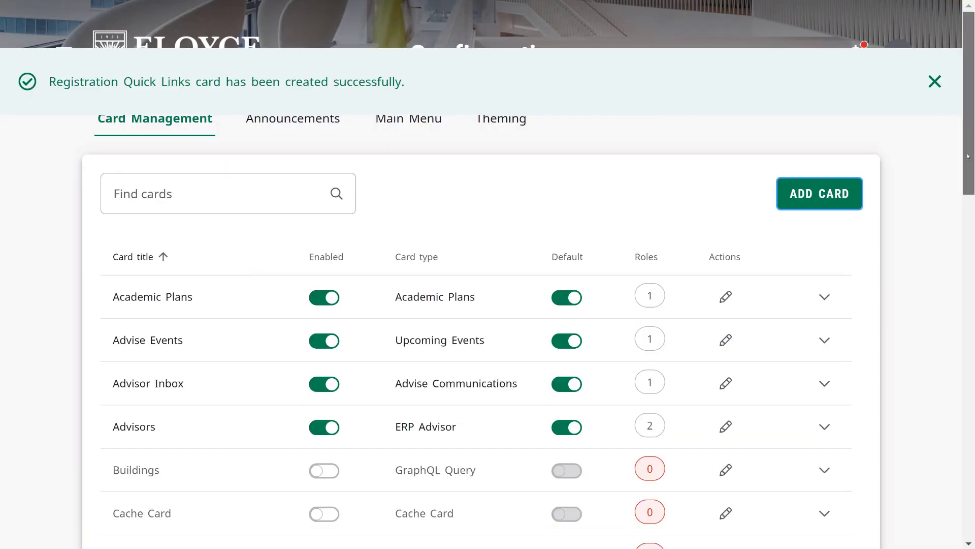
drag(971, 183, 973, 456)
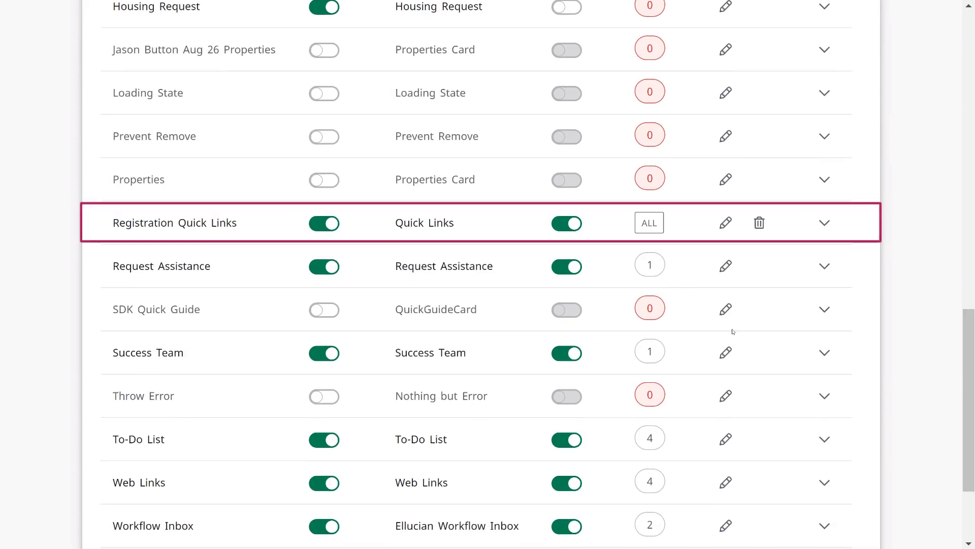